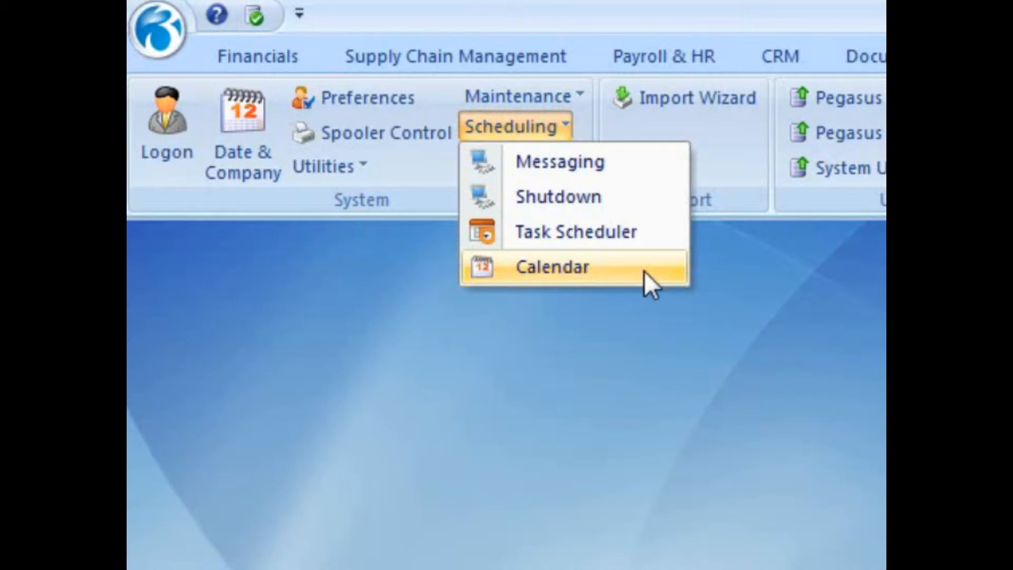
Open the Task Scheduler and begin a new task, showing the list of task types.
click(645, 237)
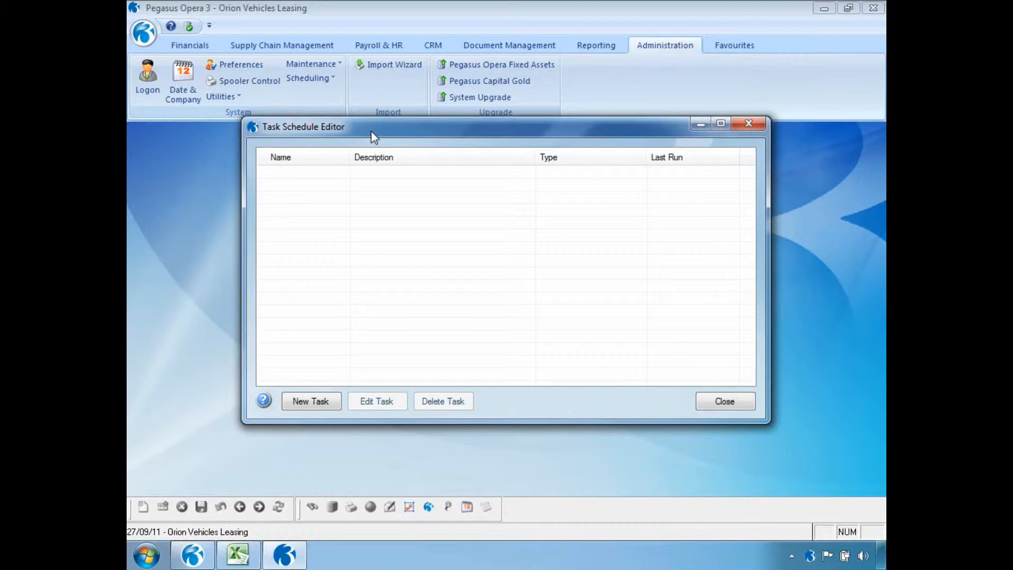
click(290, 400)
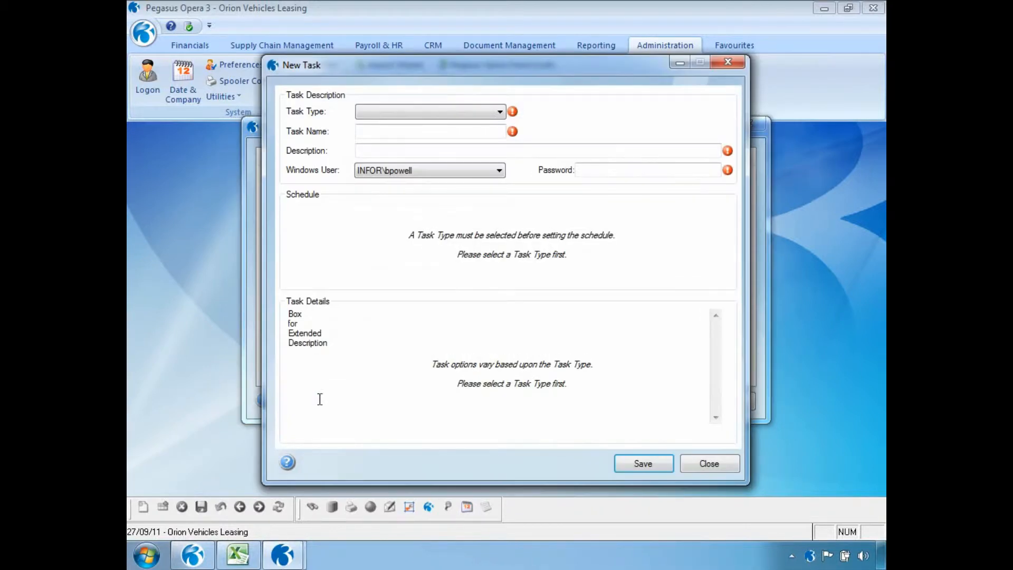
click(500, 113)
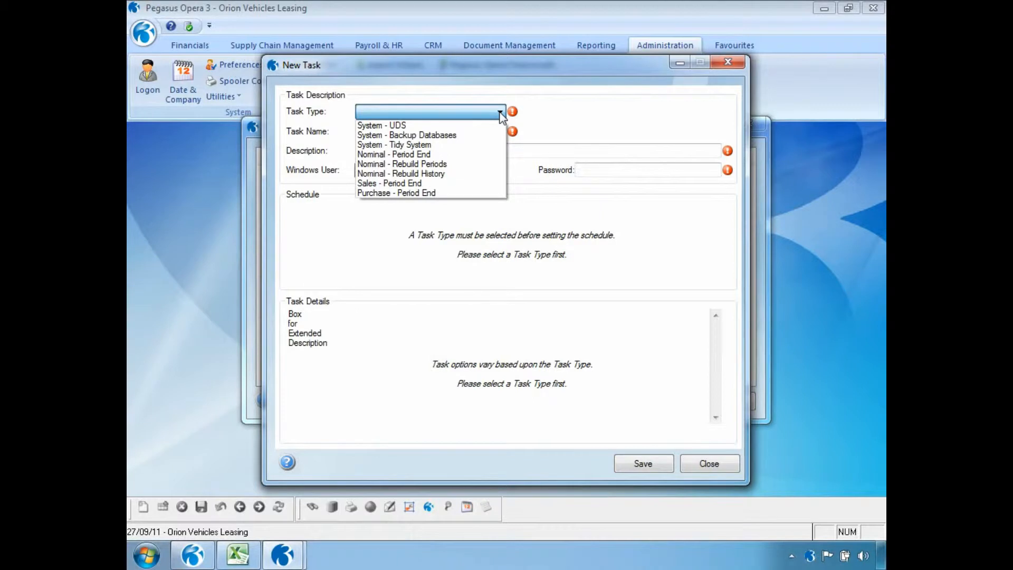
Create a System - Backup Databases task named Dailybackup, described Opera3, with its password entered.
click(480, 135)
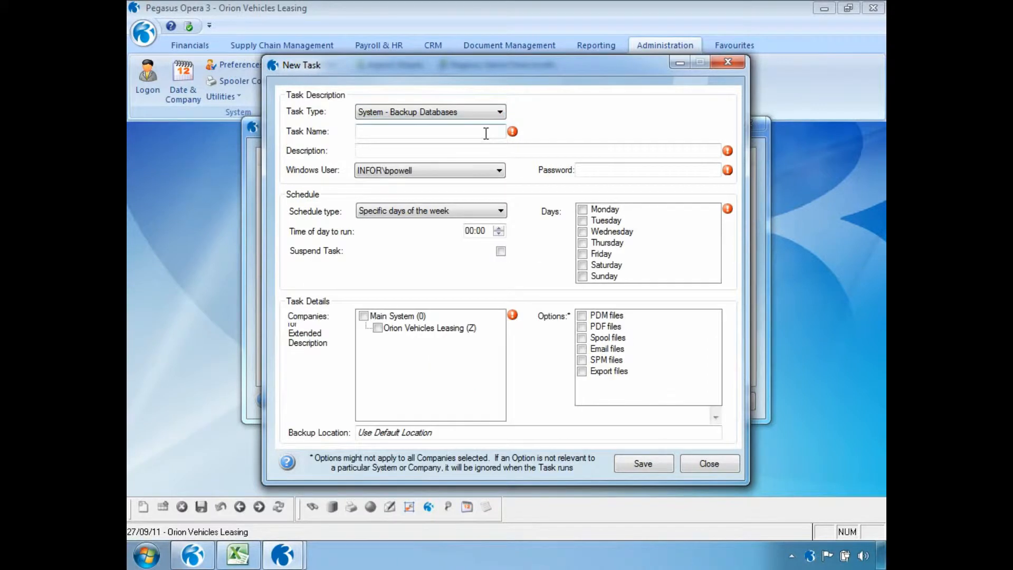
click(444, 133)
text(Dailybackup)
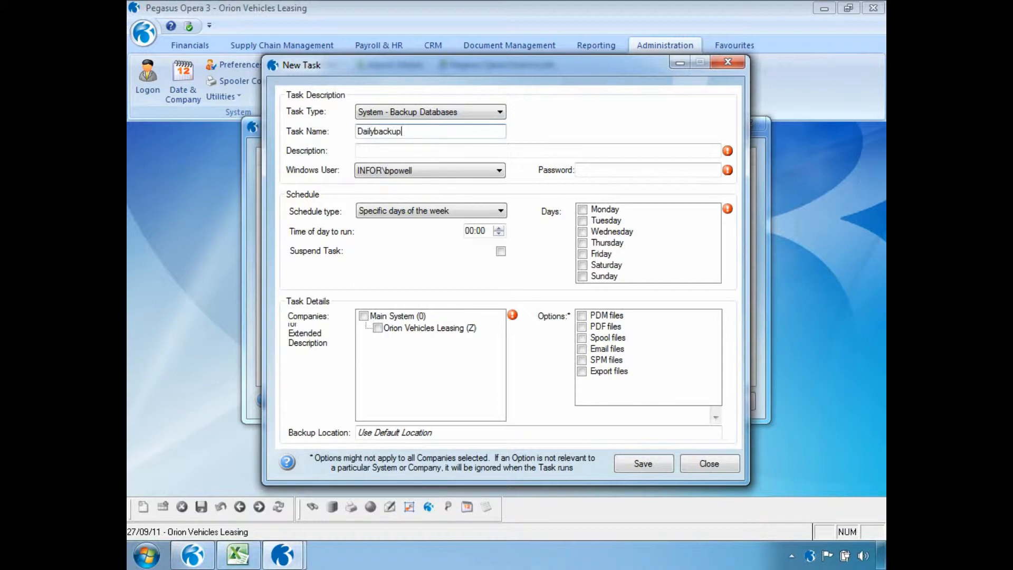
key(Tab)
text(Opera3)
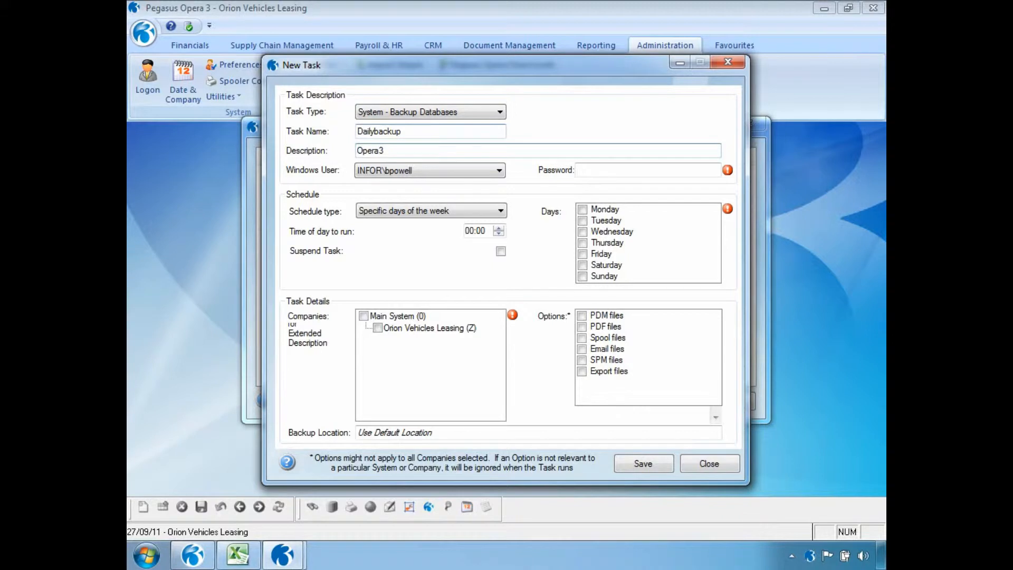
click(593, 173)
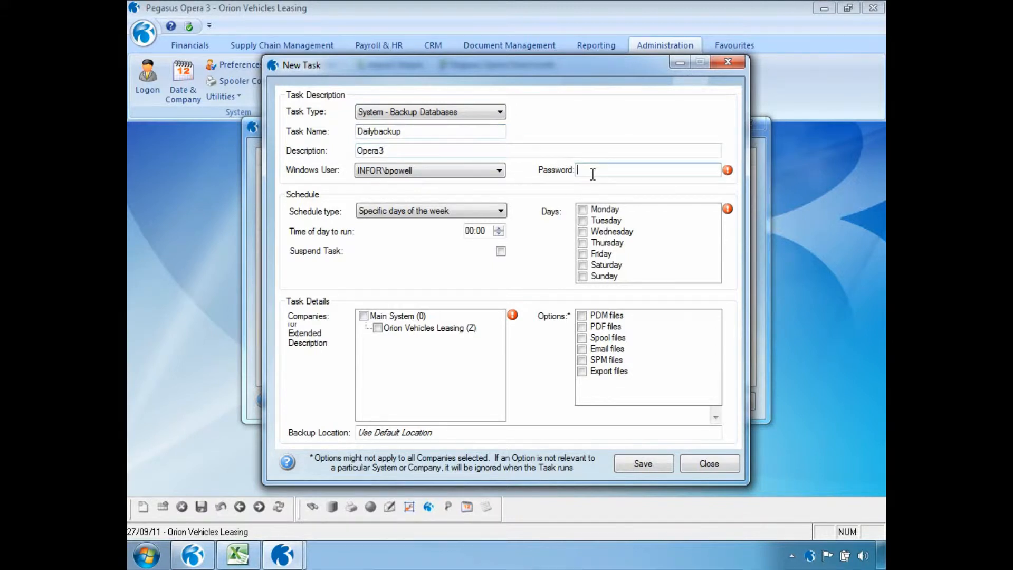
text(•••••••••)
Schedule the task on specific weekdays, Monday to Friday, at 18:00.
click(501, 210)
click(499, 226)
click(469, 231)
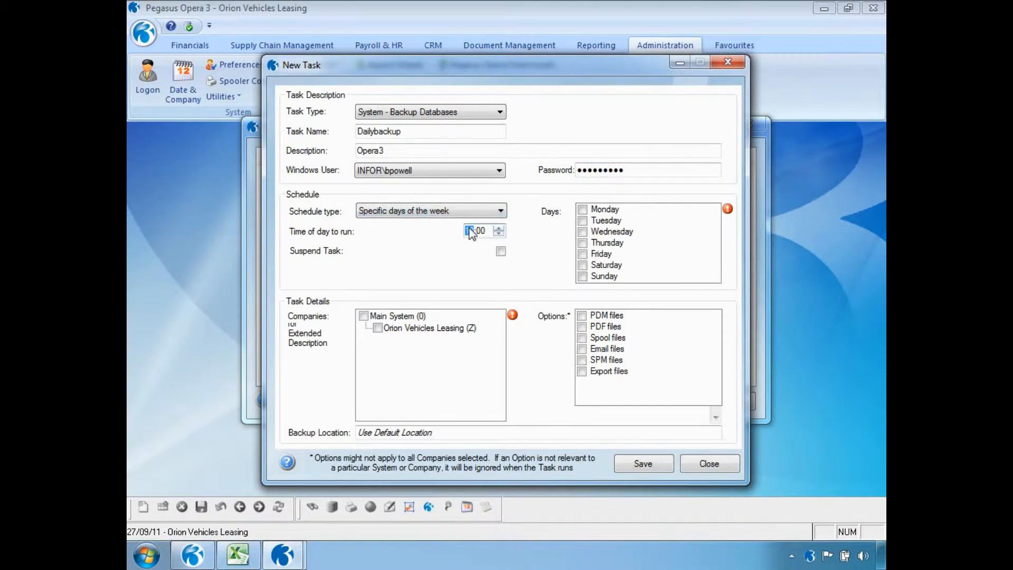
text(18)
click(583, 209)
click(583, 221)
click(583, 231)
click(583, 243)
click(584, 254)
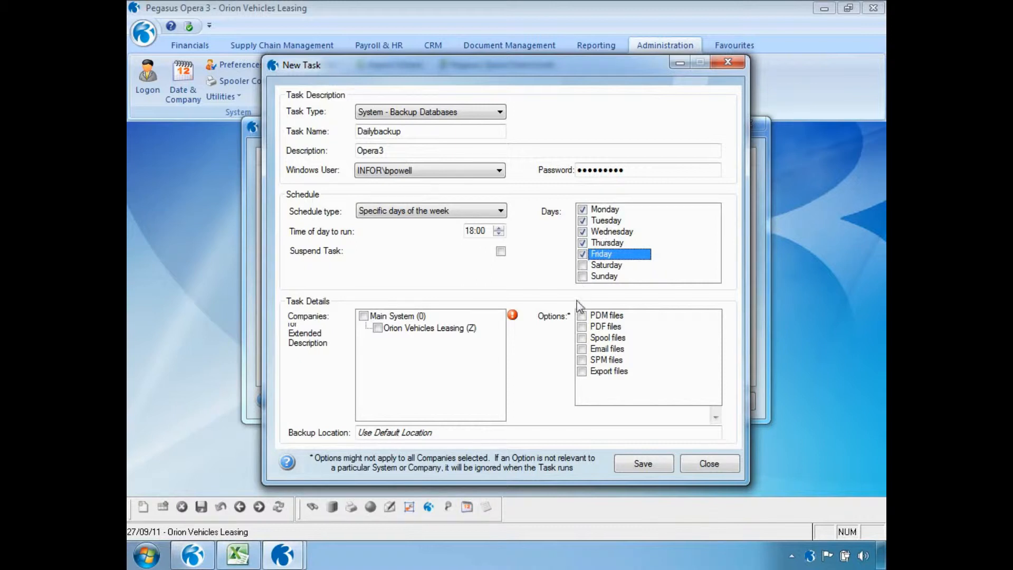
Include Main System plus PDM, PDF, Spool, Email, SPM and Export files, then save the task.
click(364, 316)
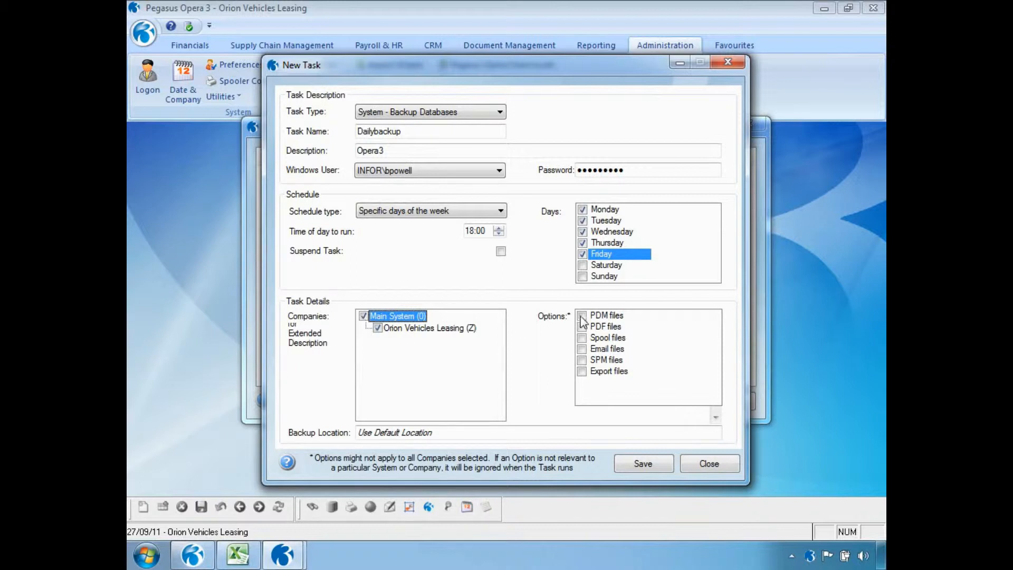
click(582, 315)
click(582, 327)
click(582, 338)
click(582, 348)
click(582, 360)
click(582, 372)
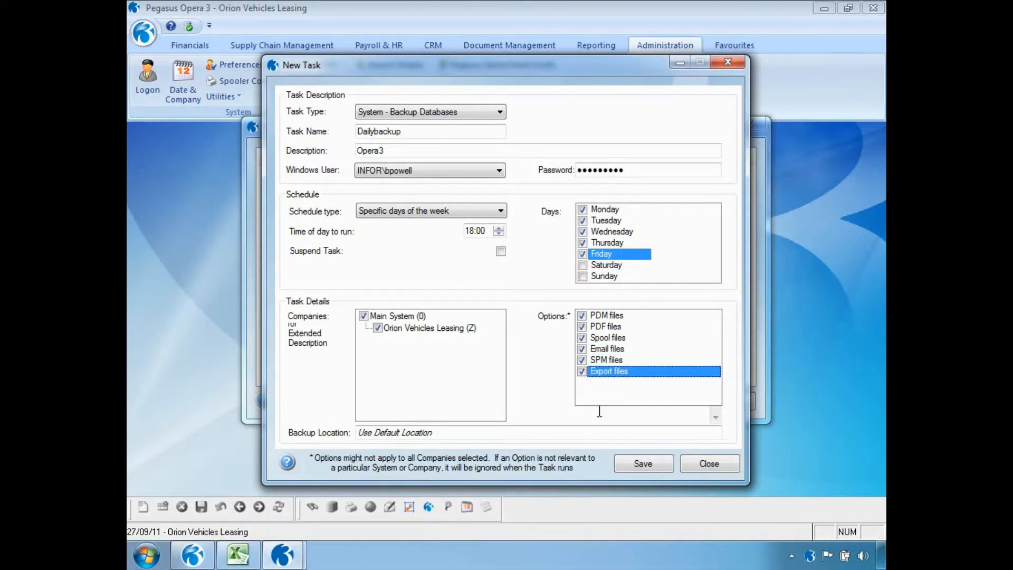
click(629, 465)
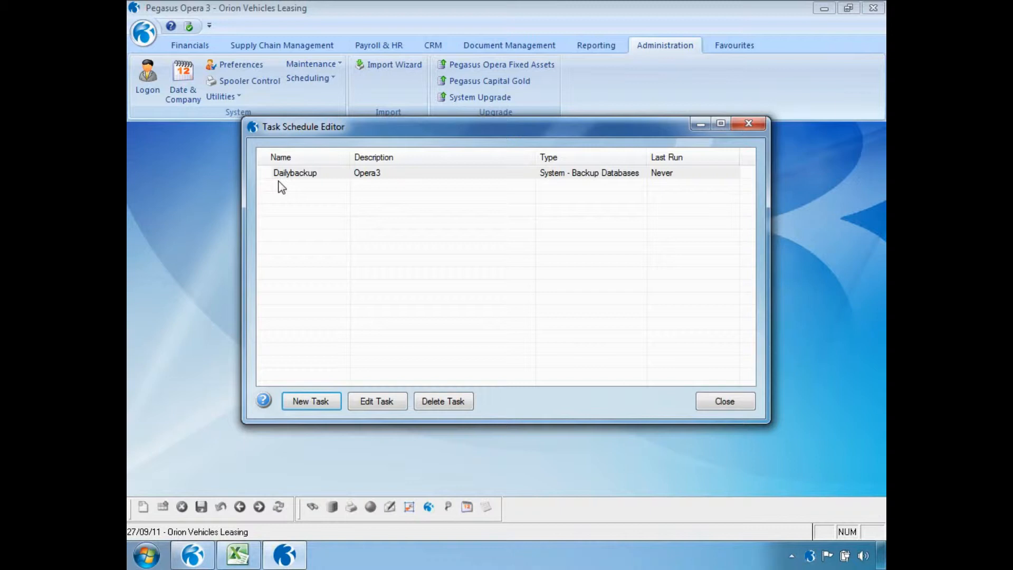
Review the Dailybackup task's context menu, then close the Task Schedule Editor.
right_click(356, 176)
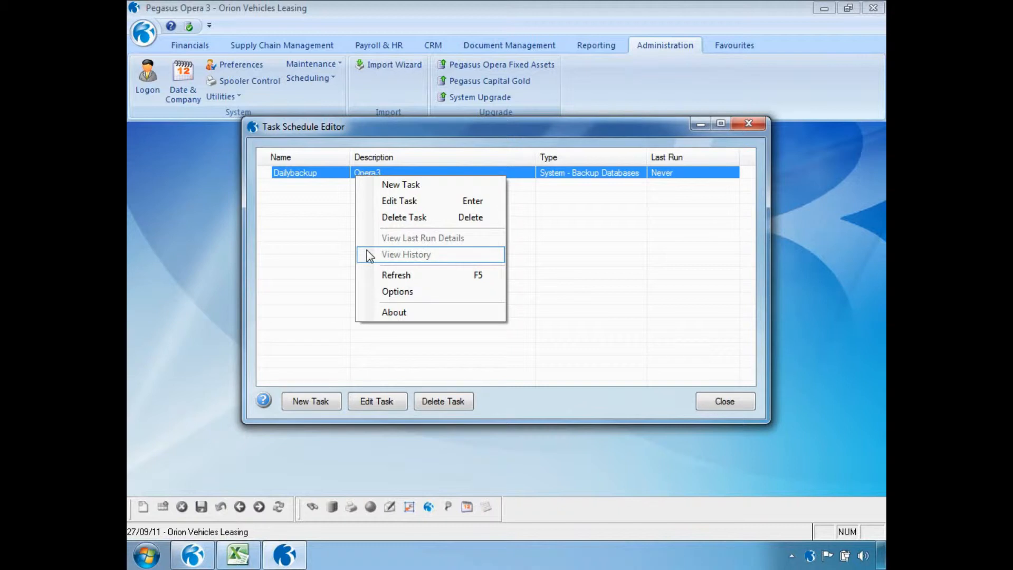
click(710, 405)
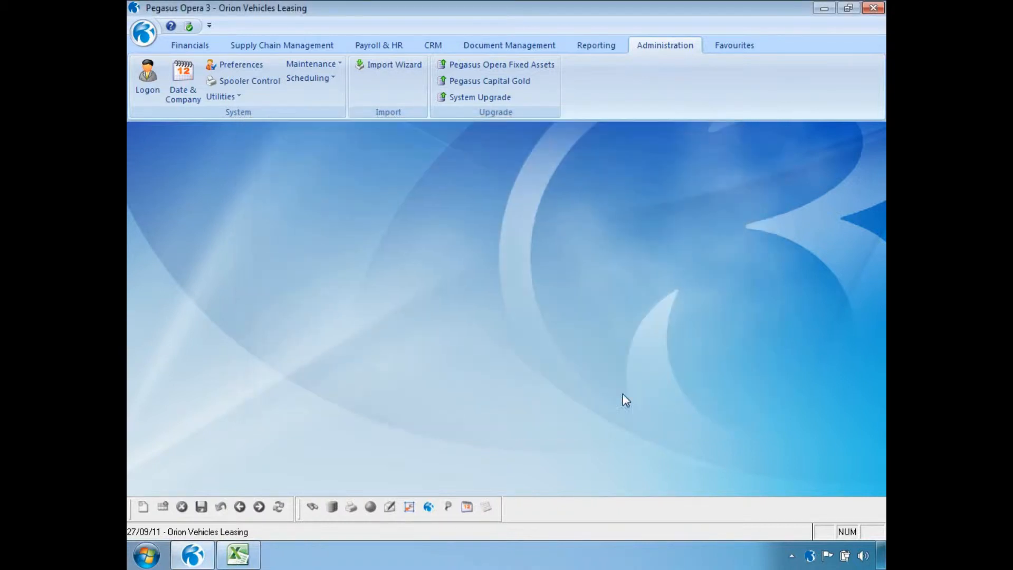
Start a Supply Chain Management repeat invoice run using the scheduler, accepting the Scheduler Options.
click(302, 50)
click(279, 66)
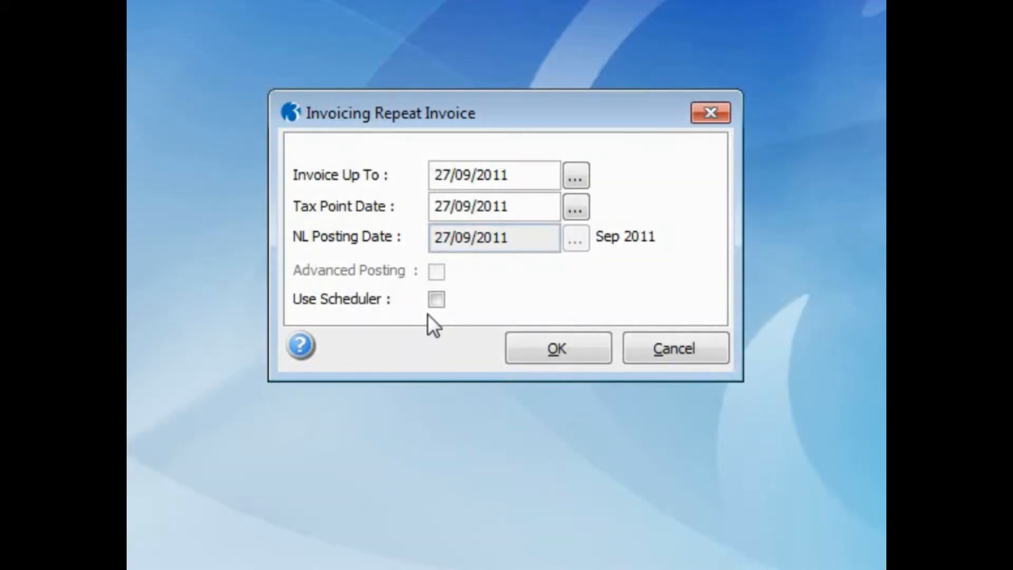
click(590, 340)
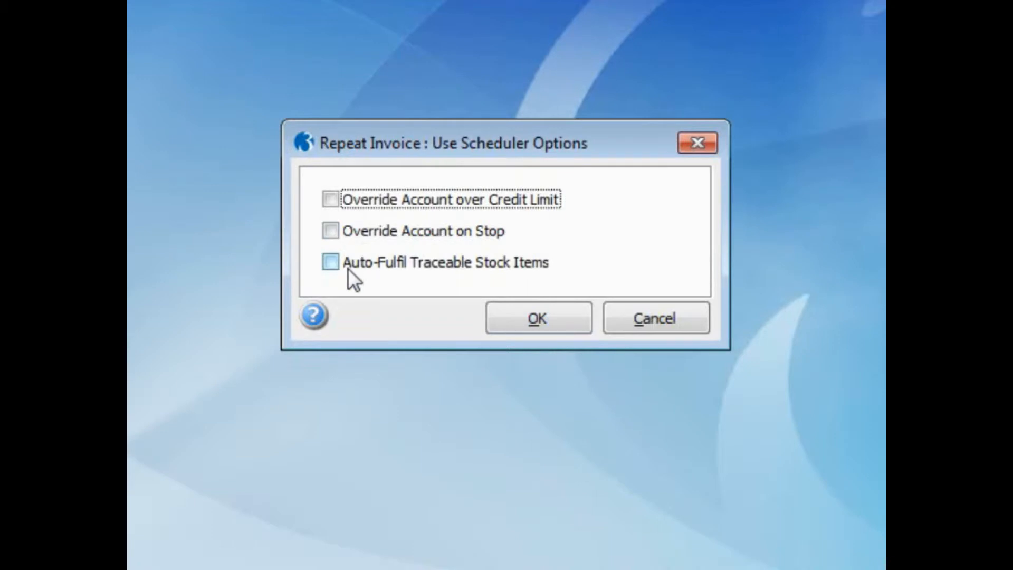
click(506, 324)
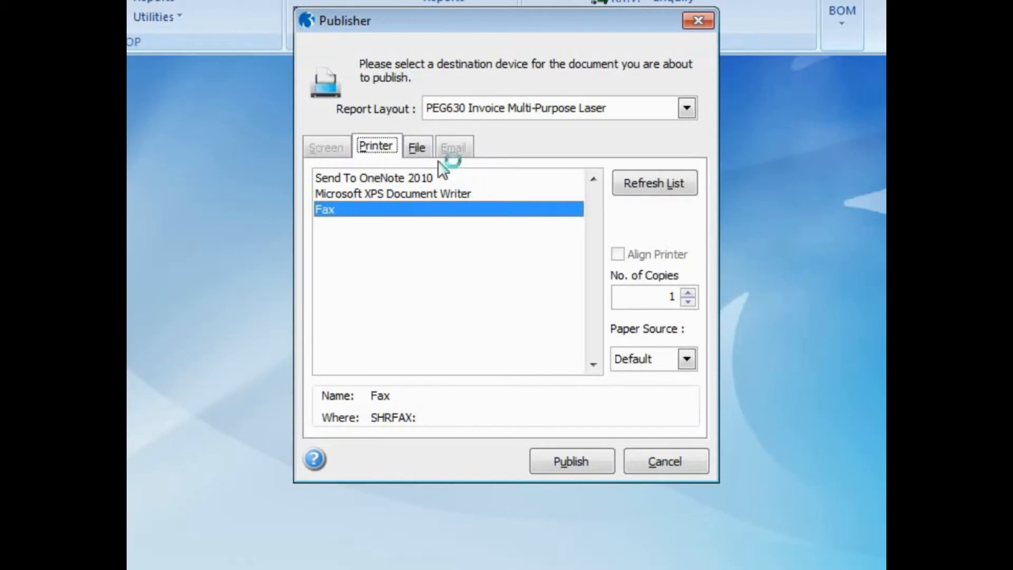
Publish the invoices to file SEPTEMBER2011 described Invoices, with Schedule Task Now set to No.
click(417, 148)
click(435, 243)
text(SEPTEMBER2011)
key(Tab)
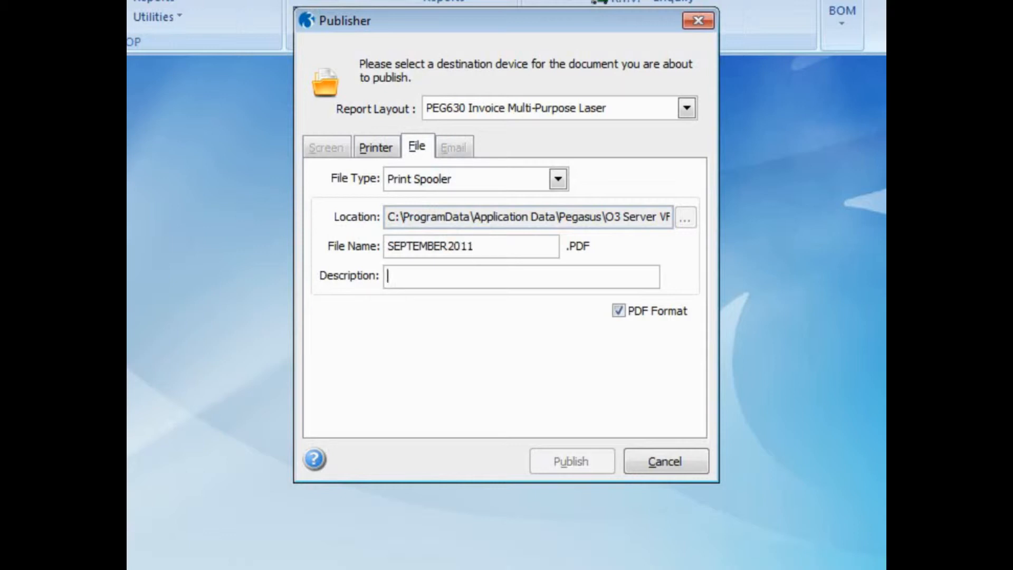
text(Invoices)
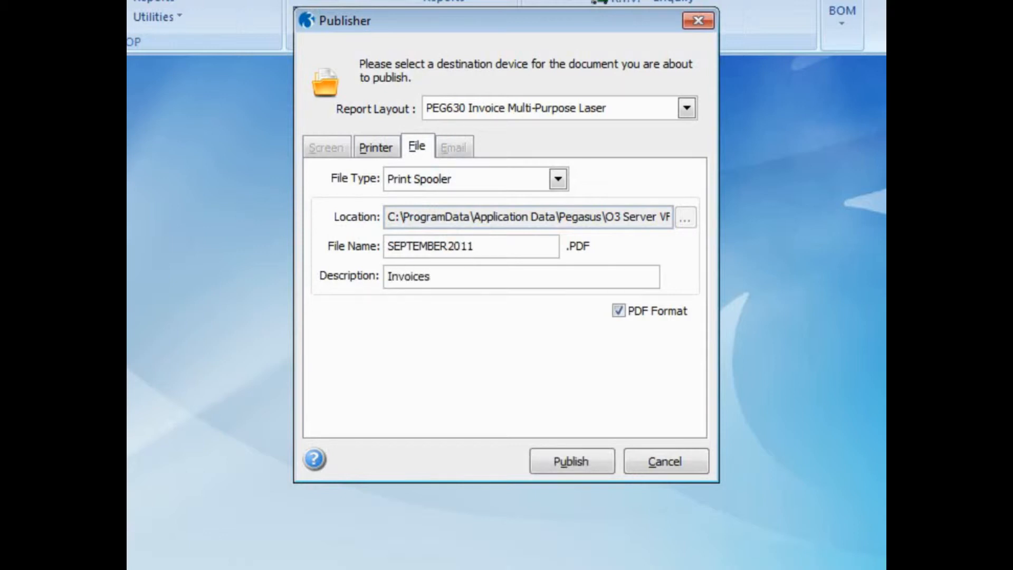
click(559, 454)
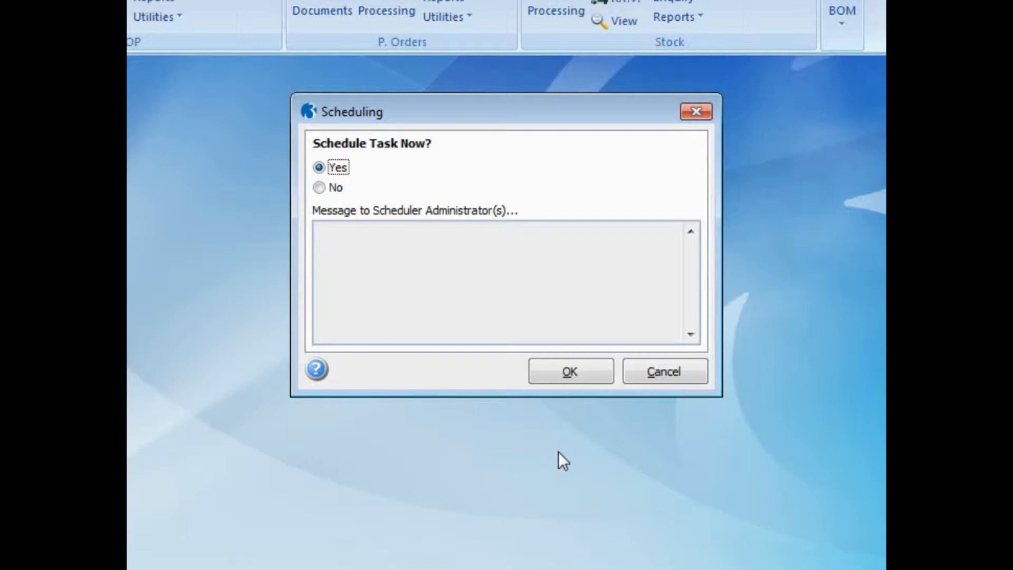
click(326, 190)
Switch Schedule Task Now to Yes and confirm, bringing up the RepeatInvoice task details.
click(346, 253)
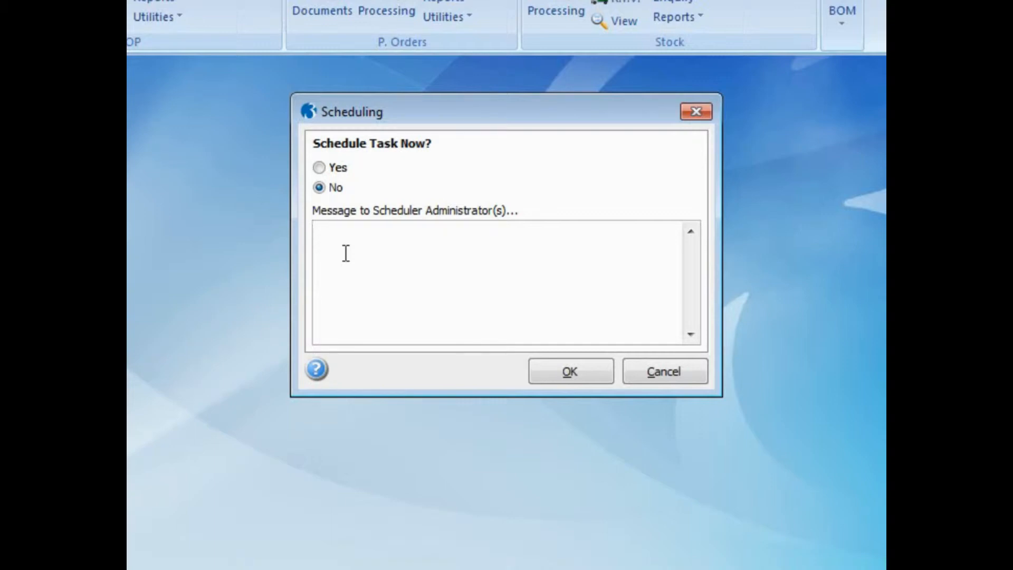
click(320, 167)
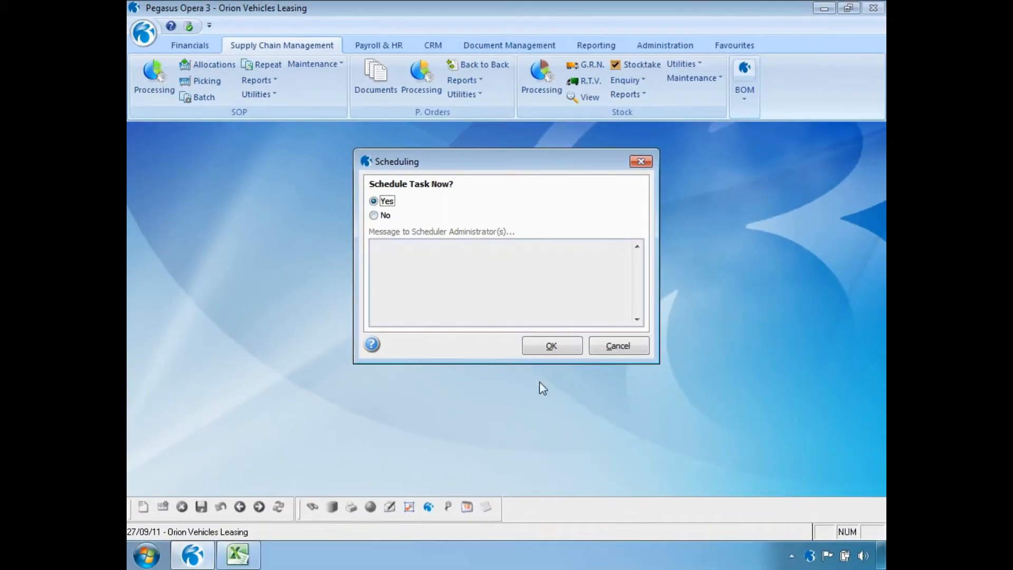
click(542, 351)
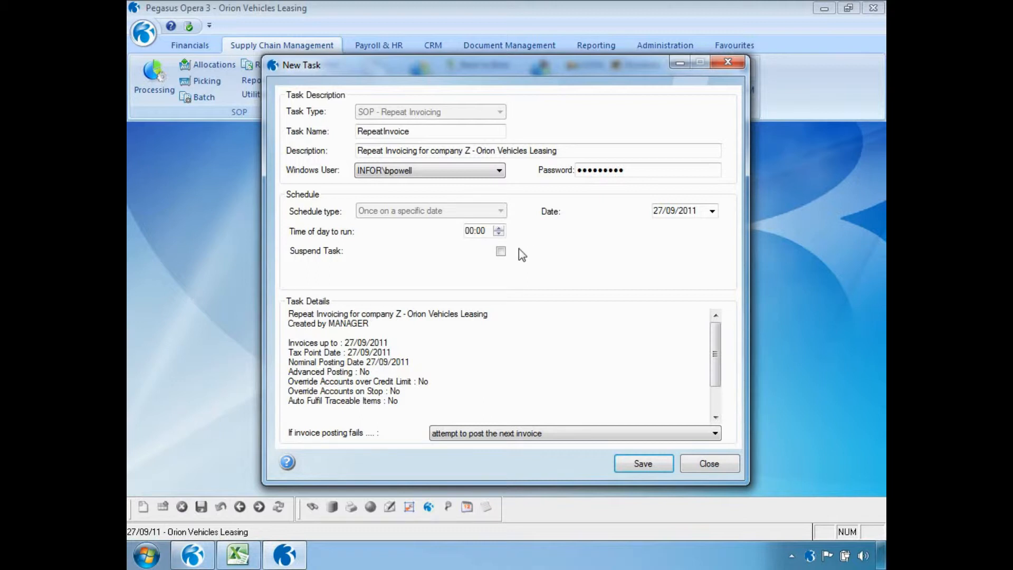
Set RepeatInvoice to 23:00, keep posting the next invoice on failure, save and close.
click(471, 233)
text(23)
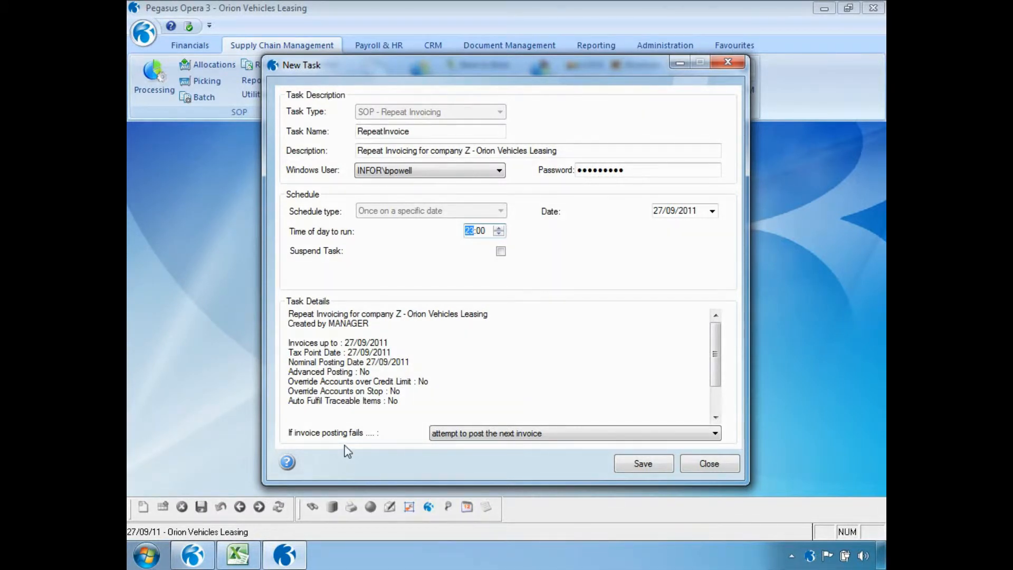
click(715, 437)
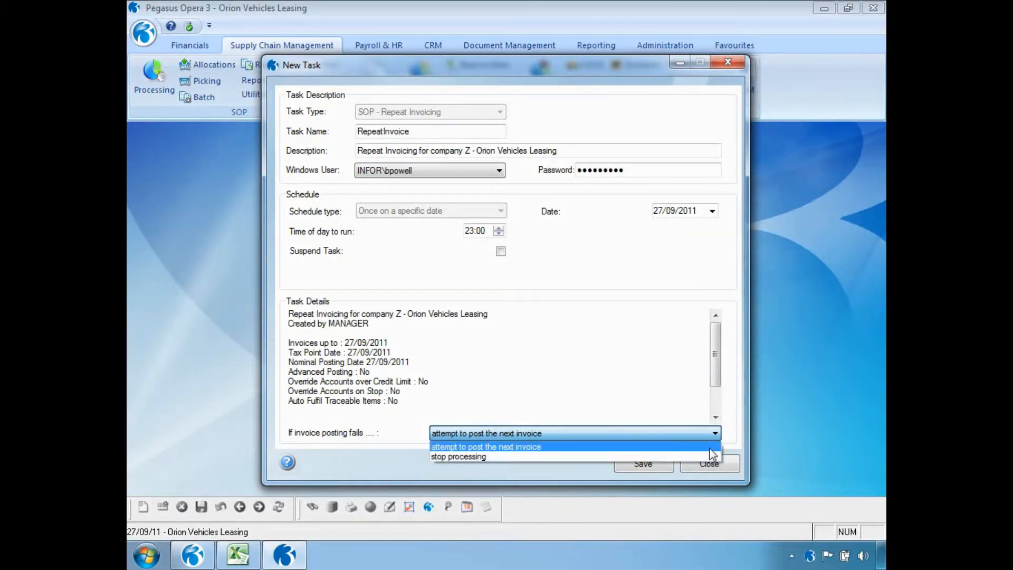
click(710, 448)
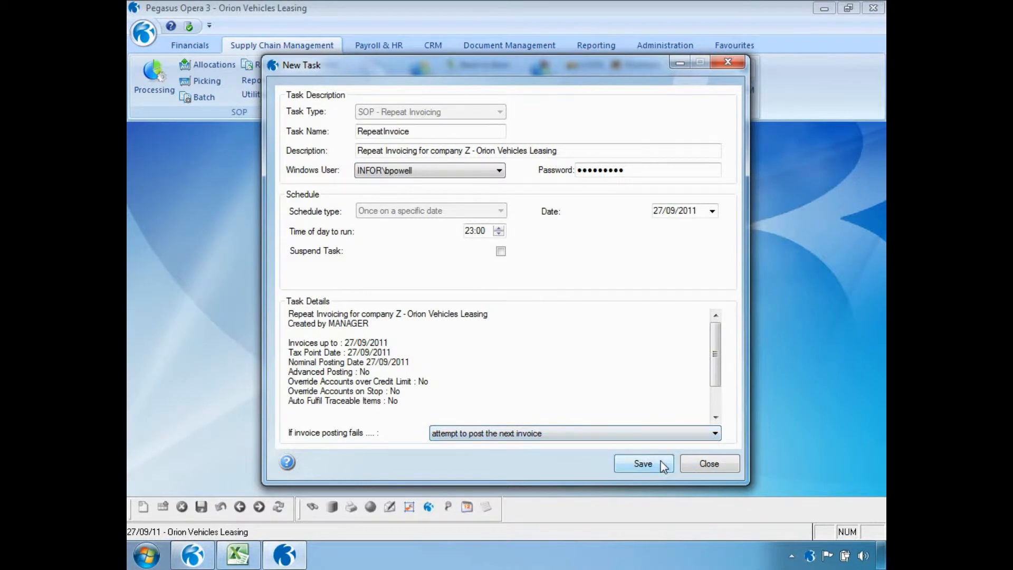
click(643, 463)
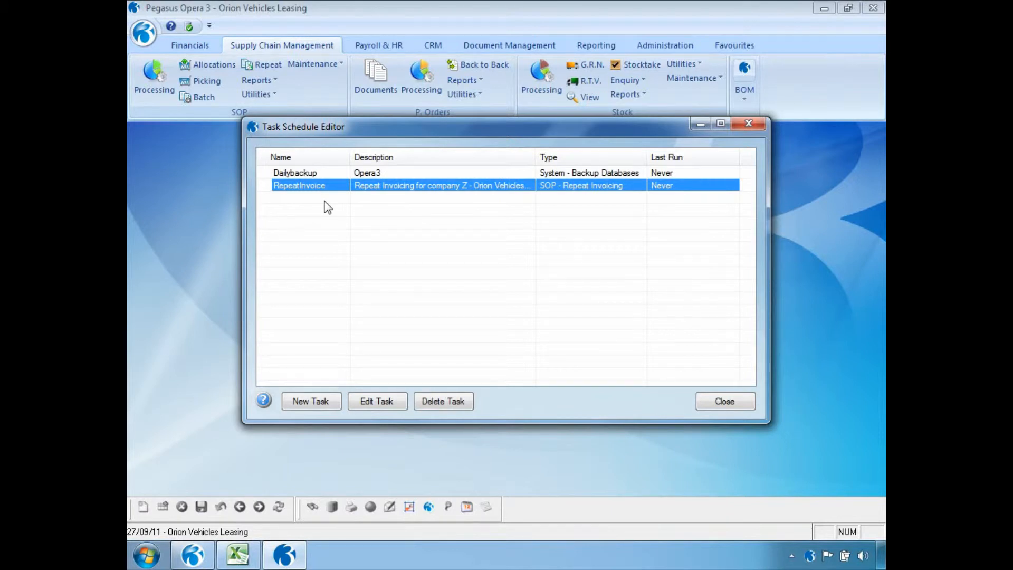
click(749, 404)
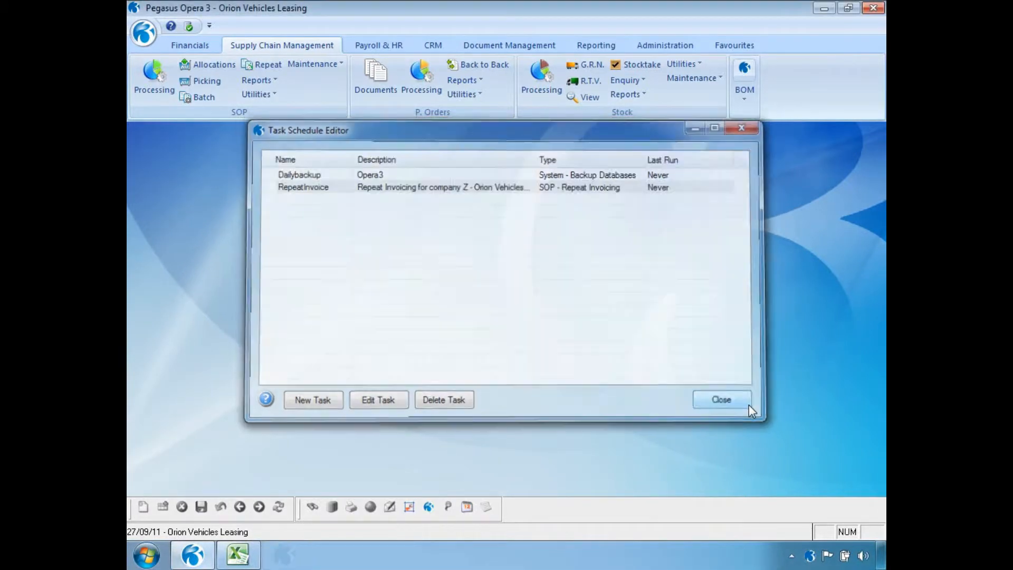
Go to Administration > Scheduling > Messaging and start a new blank message.
click(660, 48)
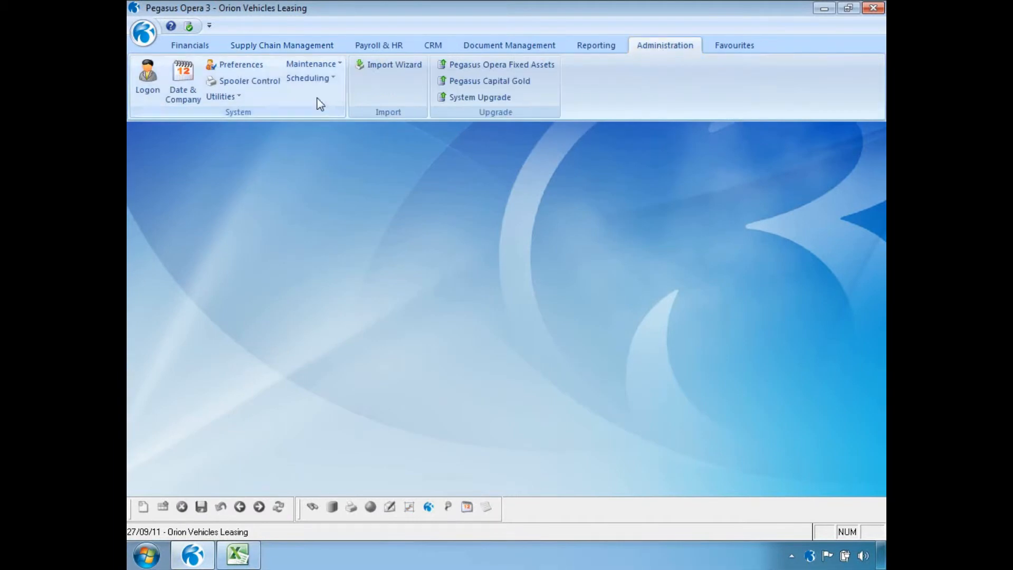
click(311, 79)
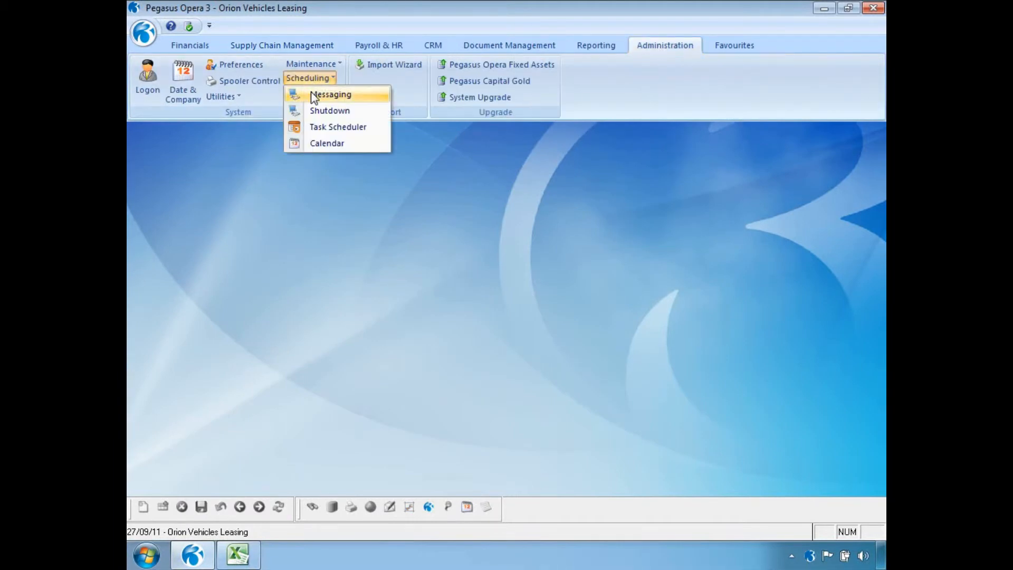
click(316, 93)
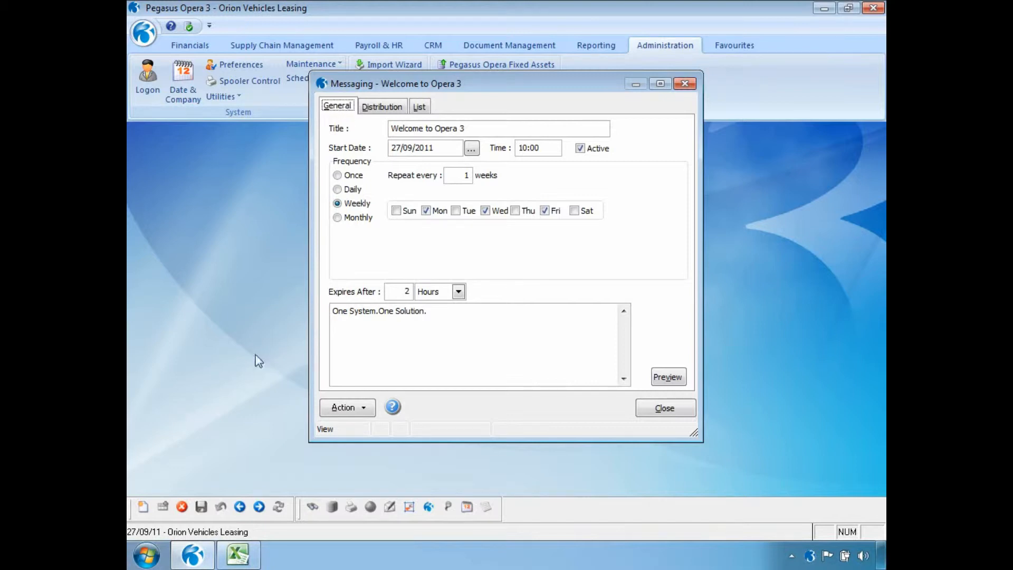
click(143, 507)
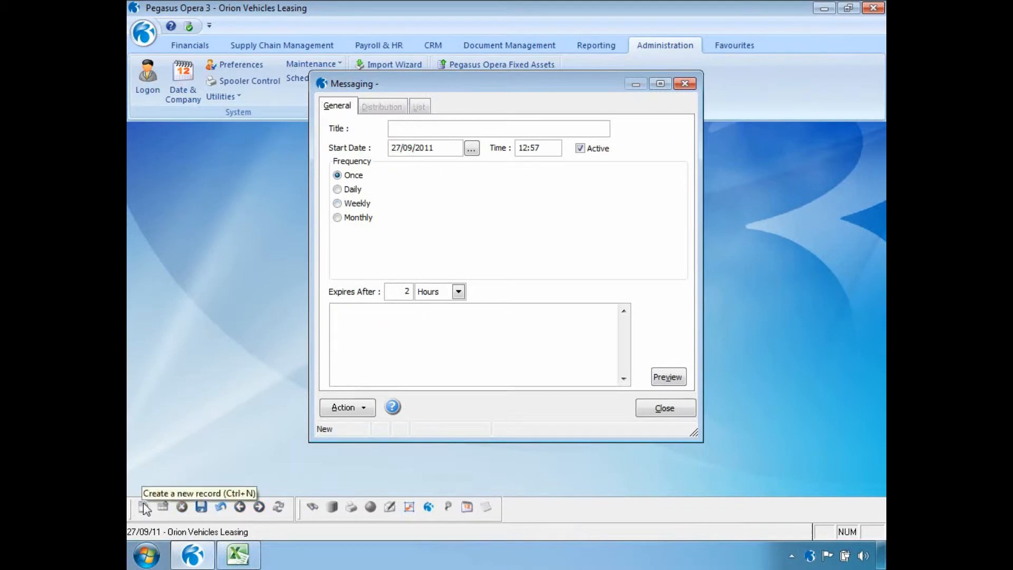
Title the message 'Stock take this weekend', starting 09:00, repeating daily every 3 days.
text(Stock)
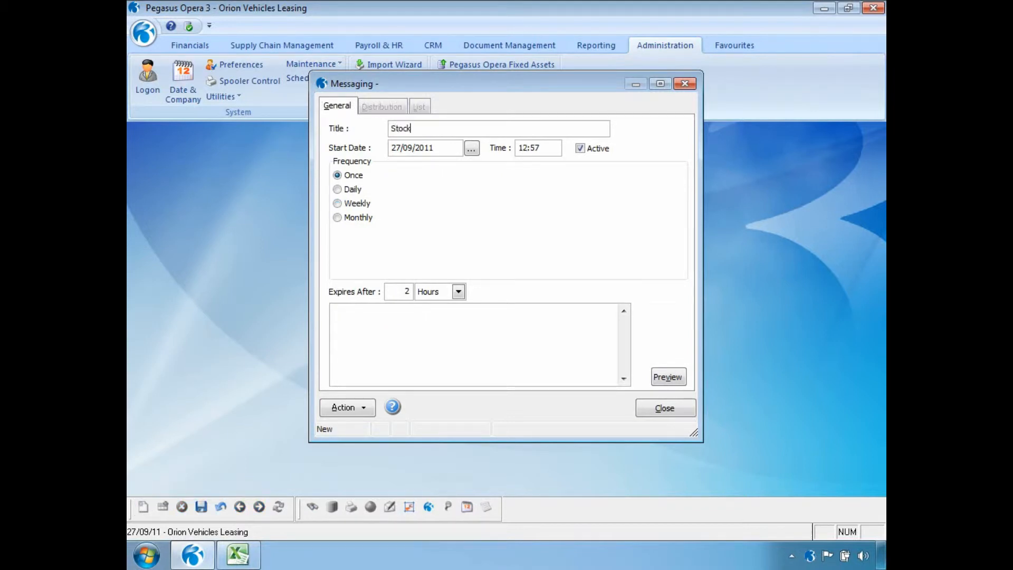
text( take this weekend)
drag(547, 149, 520, 146)
key(BackSpace)
text(09:00)
click(361, 191)
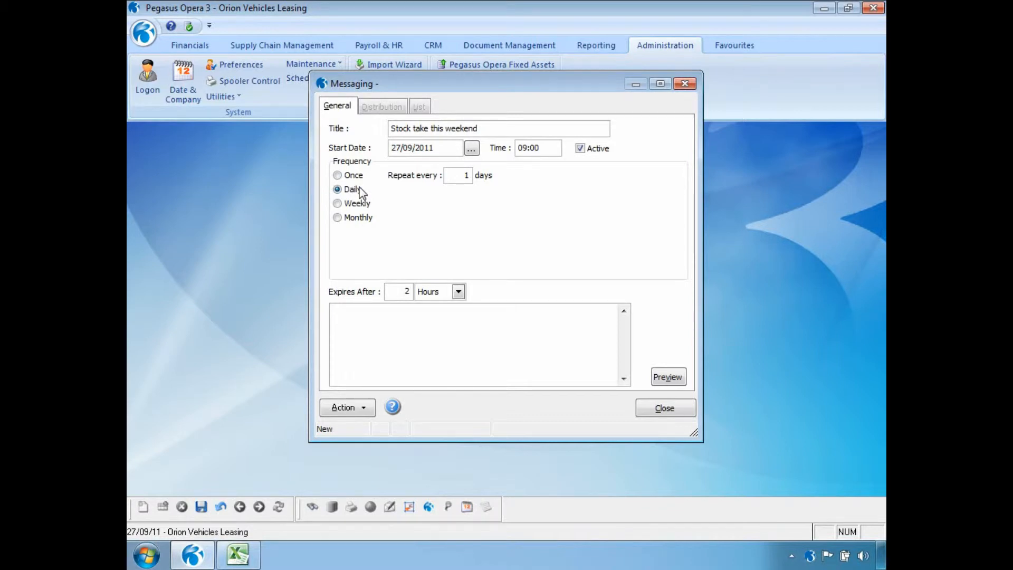
double_click(463, 175)
text(3)
Try weekly and monthly last-Friday repeats, then revert to daily every 3 days.
click(340, 206)
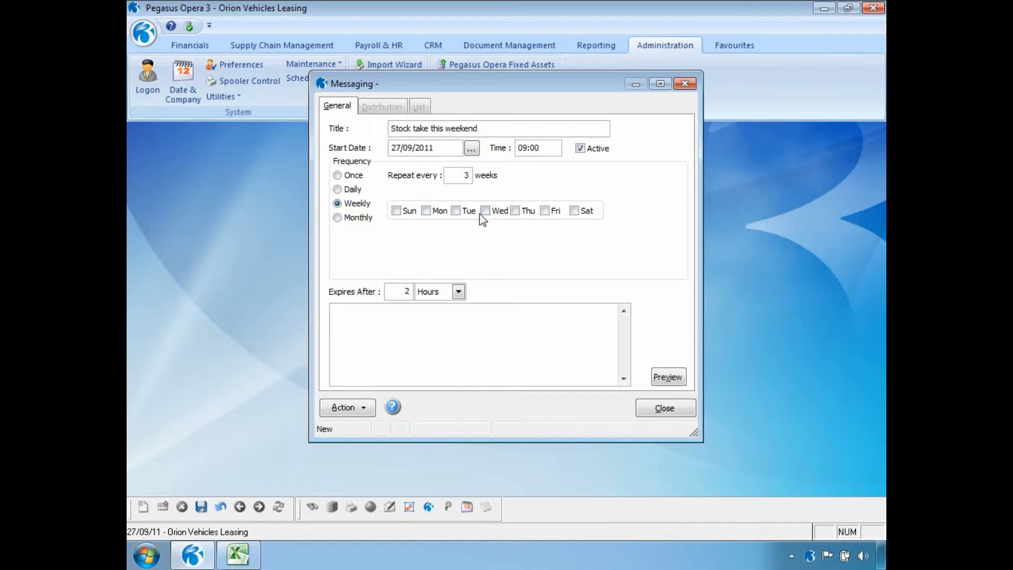
click(369, 220)
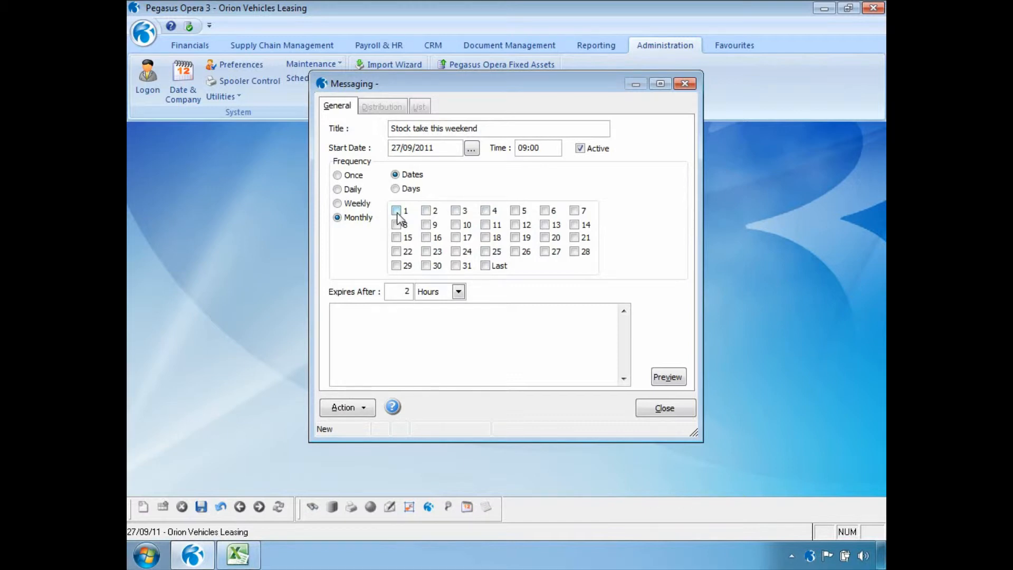
click(397, 190)
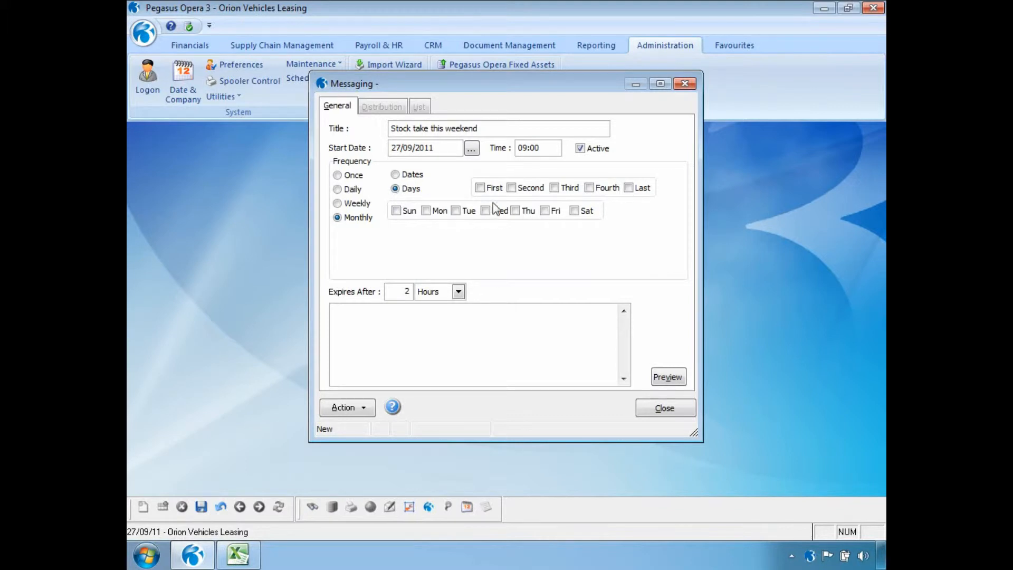
click(630, 188)
click(546, 211)
click(548, 211)
click(627, 189)
click(356, 191)
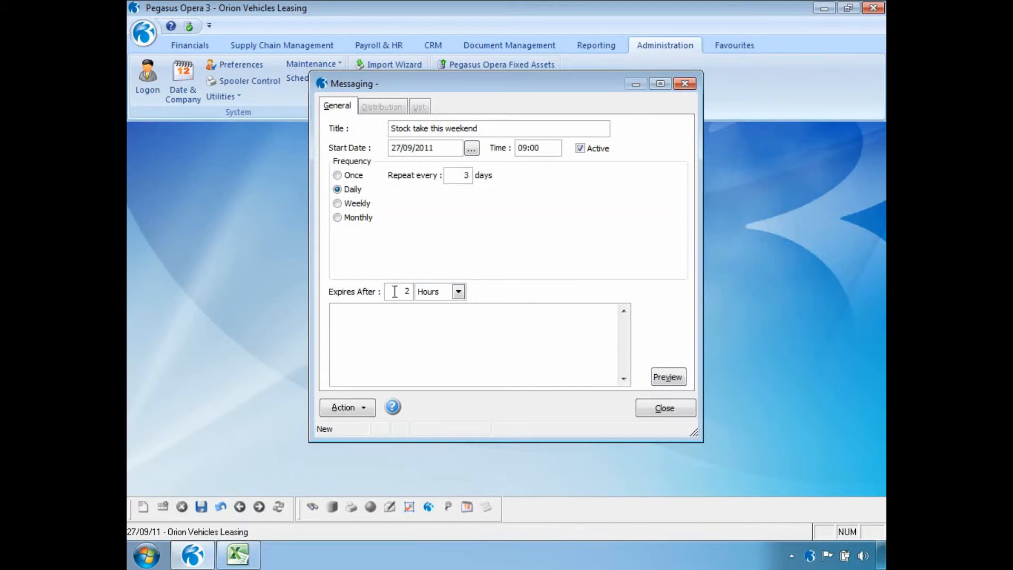
click(458, 292)
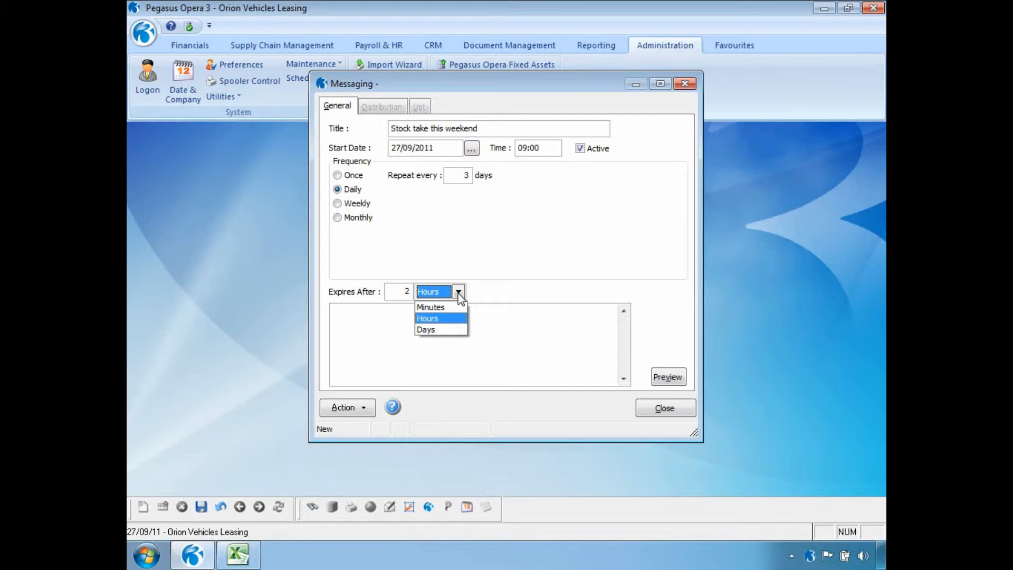
Keep expiry at 2 Hours, enter the three-line office-closed text, and save the message.
click(458, 294)
click(400, 331)
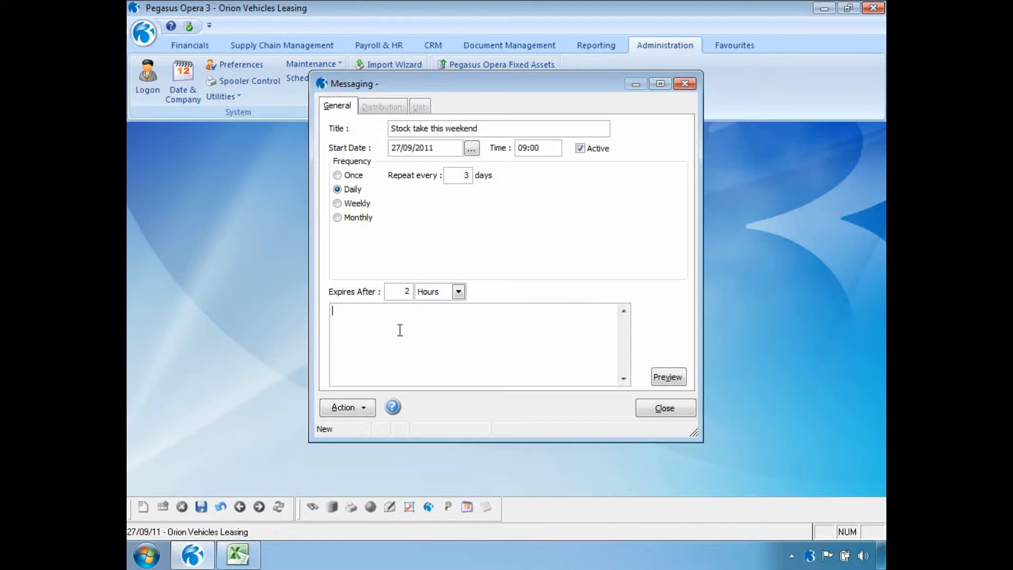
text(Stock take this weekend)
key(Return)
text(Please do not come into the office)
key(Return)
text(Because it will be closed)
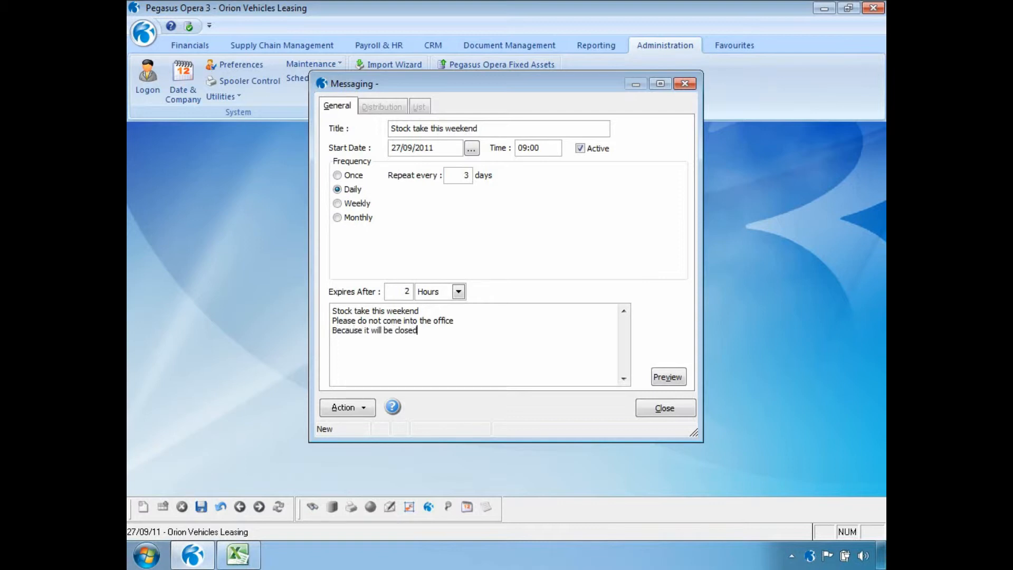
click(201, 508)
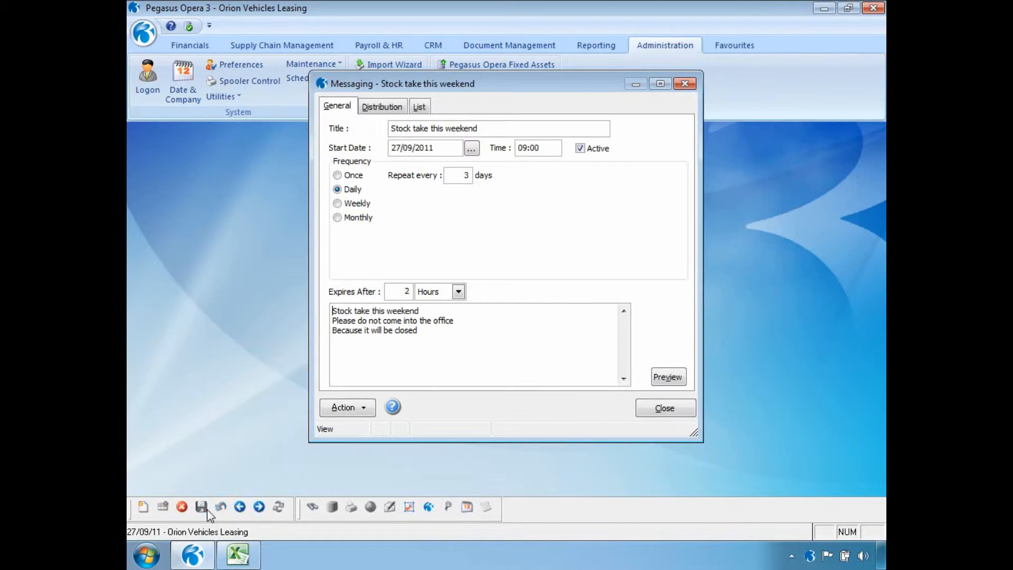
On the Distribution tab, confirm the message goes to all users, user groups and companies.
click(388, 106)
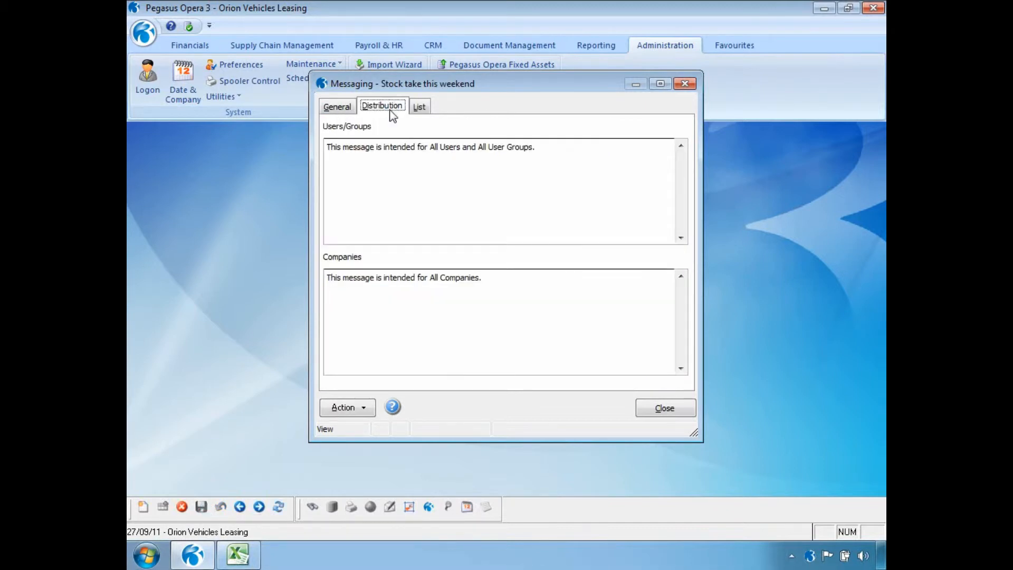
click(364, 413)
click(380, 417)
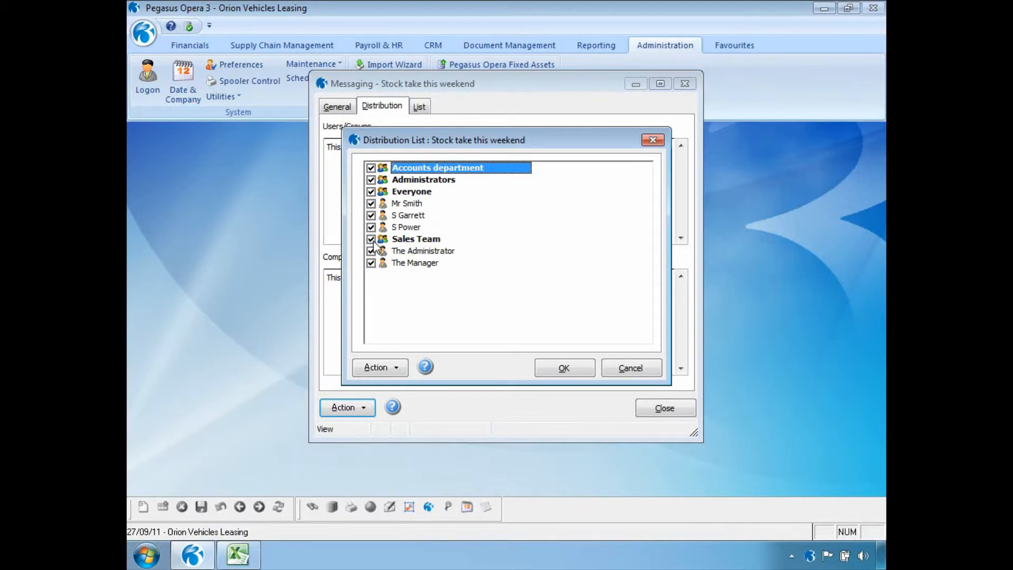
click(575, 364)
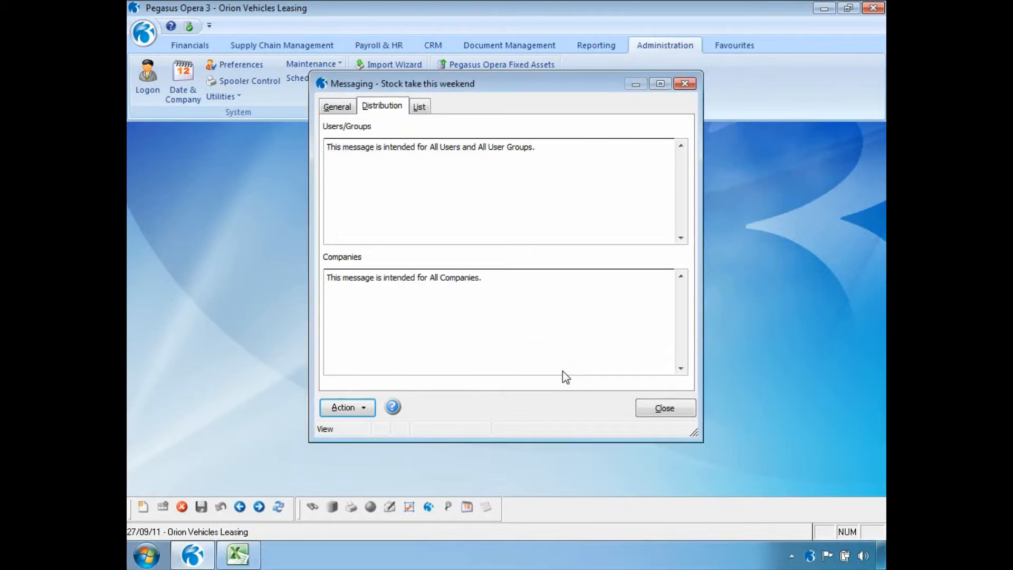
click(363, 411)
click(373, 432)
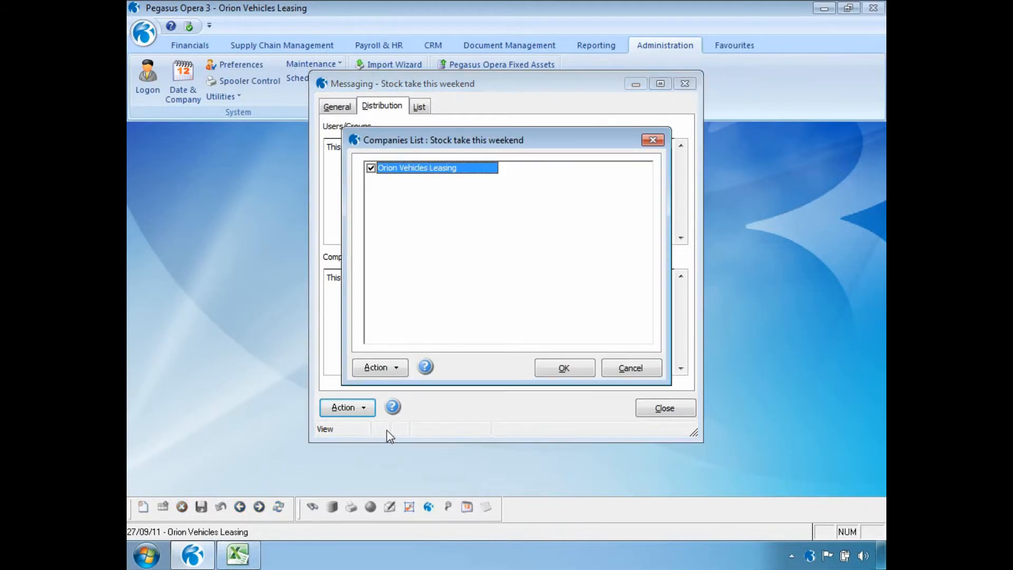
click(592, 368)
View the Stock take message's dates on the calendar, then return to General details.
click(371, 409)
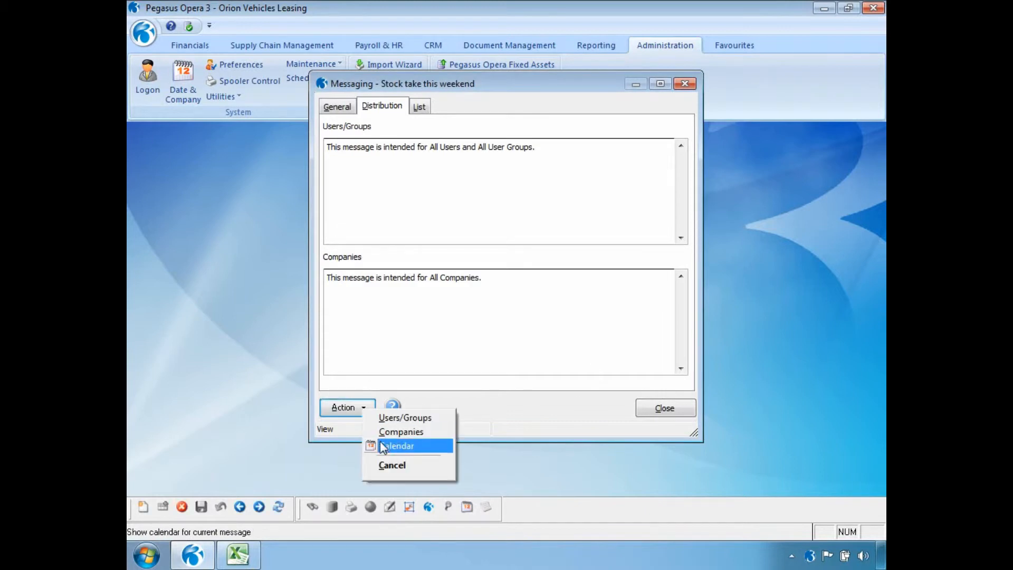
click(375, 445)
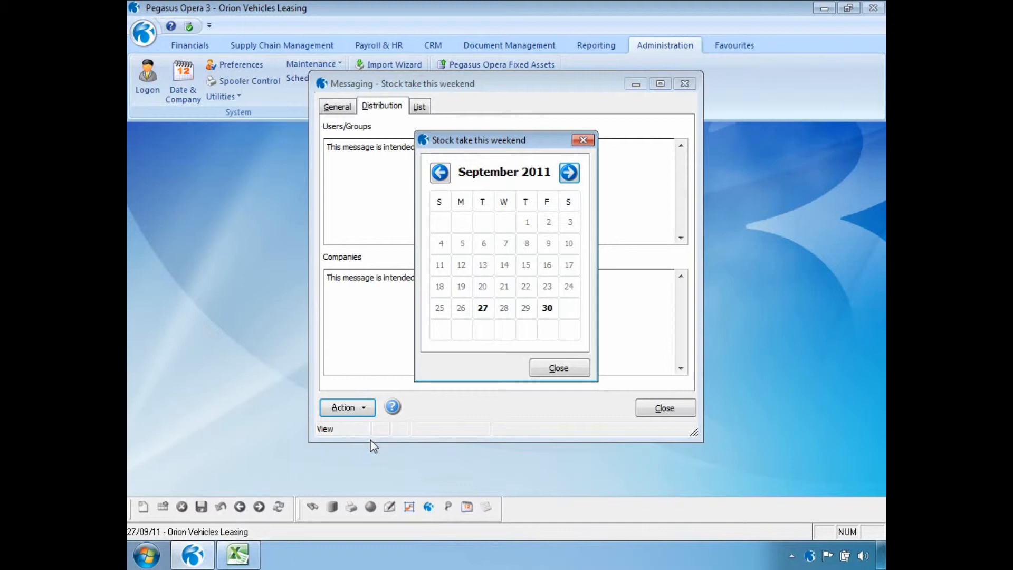
click(540, 367)
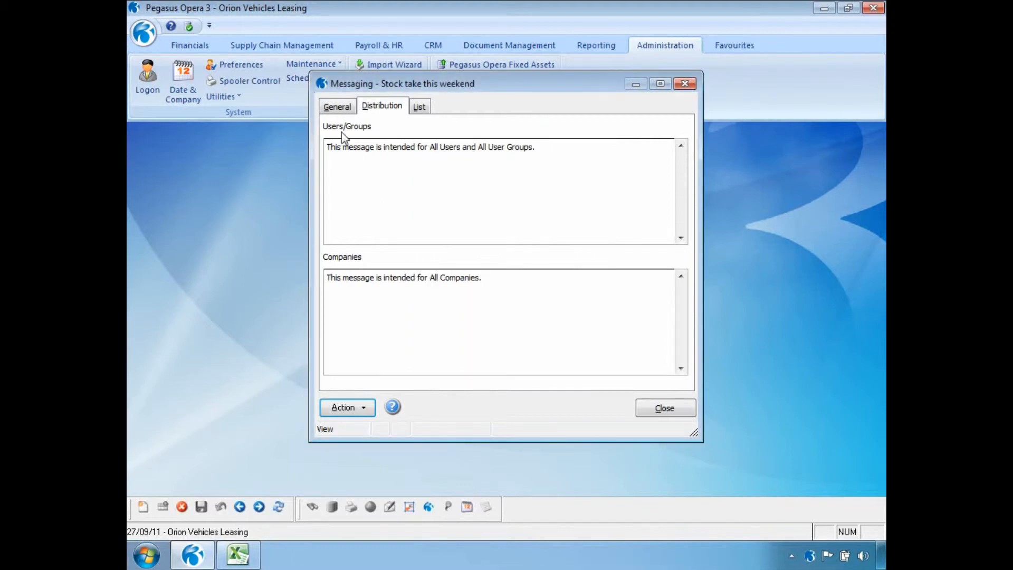
click(338, 107)
Preview the Stock take this weekend notification and read its full Message Details, then switch to Excel.
click(668, 380)
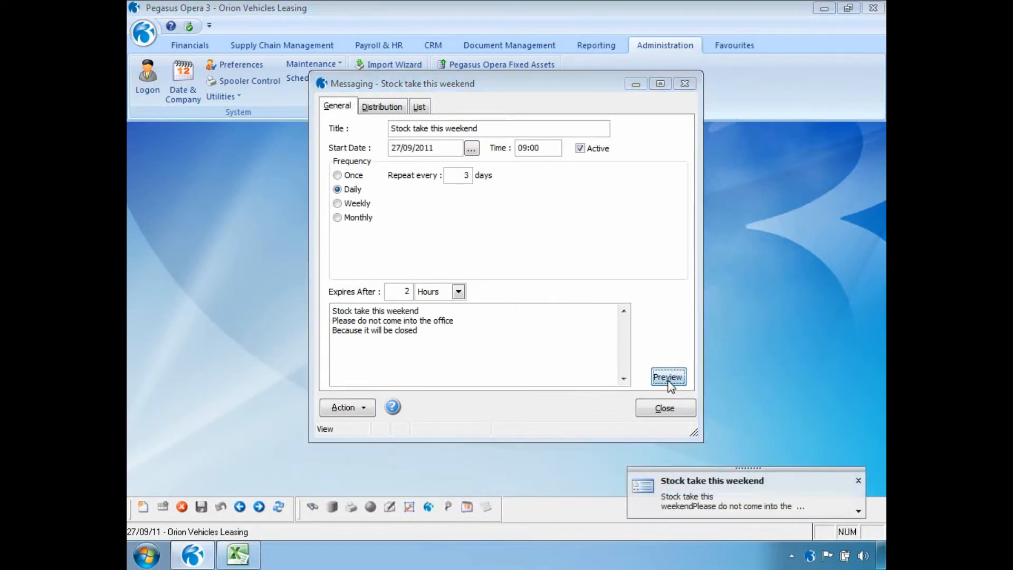
click(858, 512)
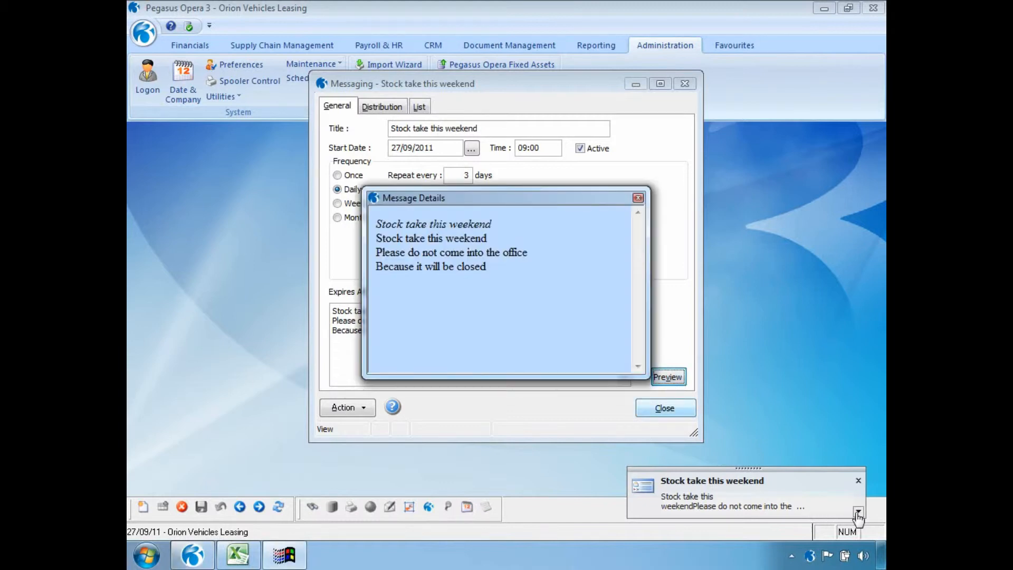
click(638, 198)
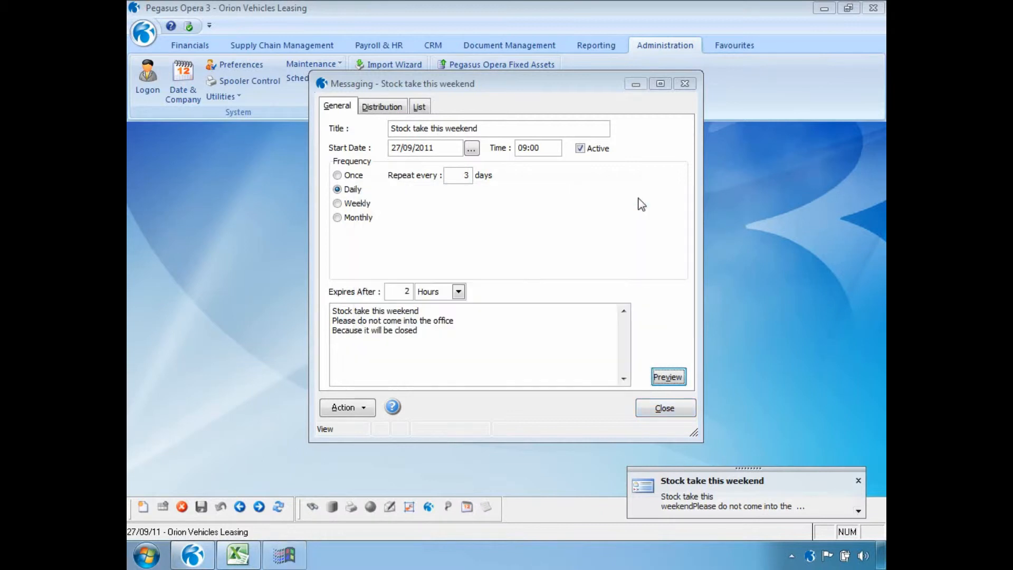
click(237, 554)
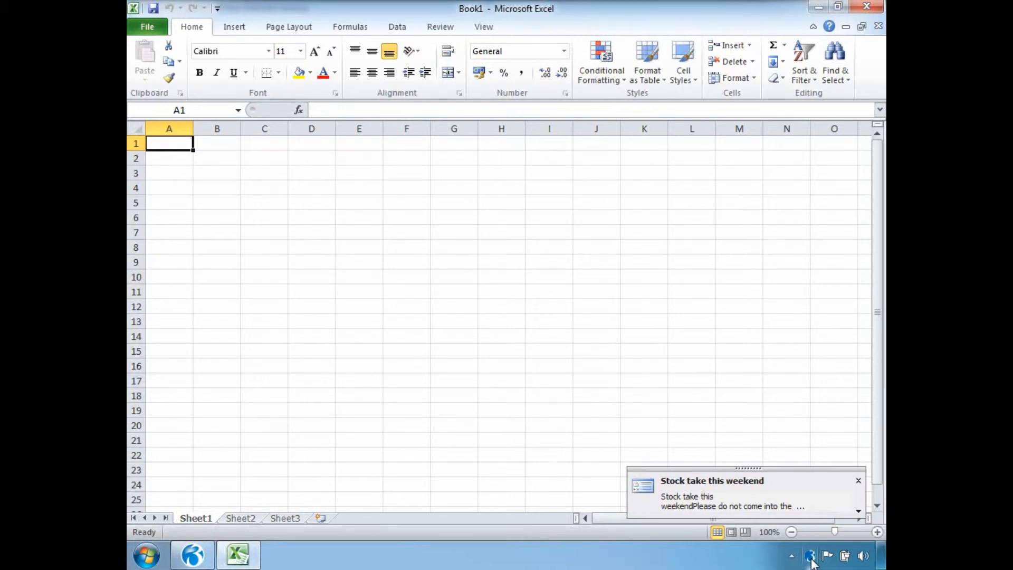
Dismiss the notification, untick Active on the Stock take message, save it and close Messaging.
click(188, 564)
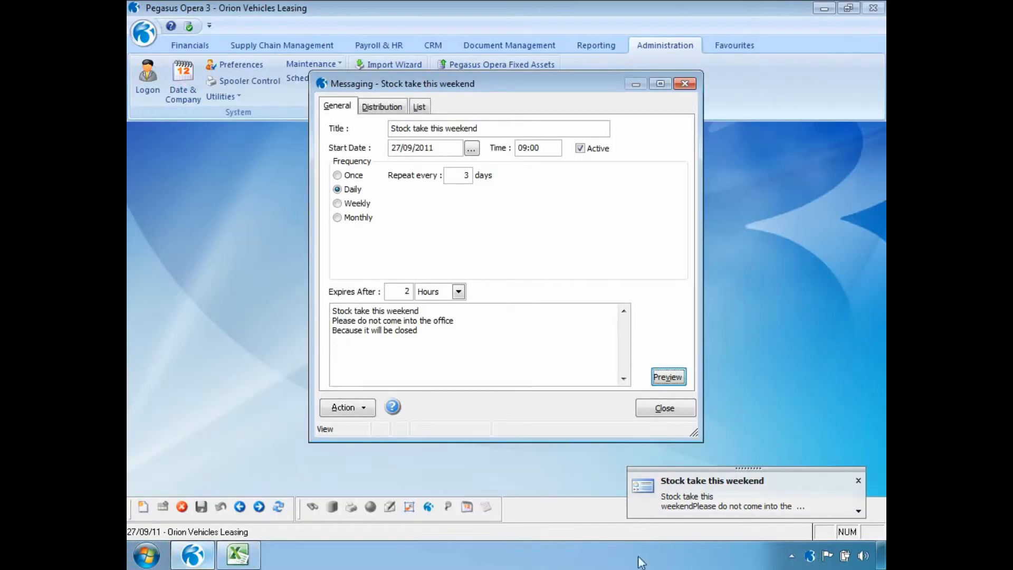
click(858, 480)
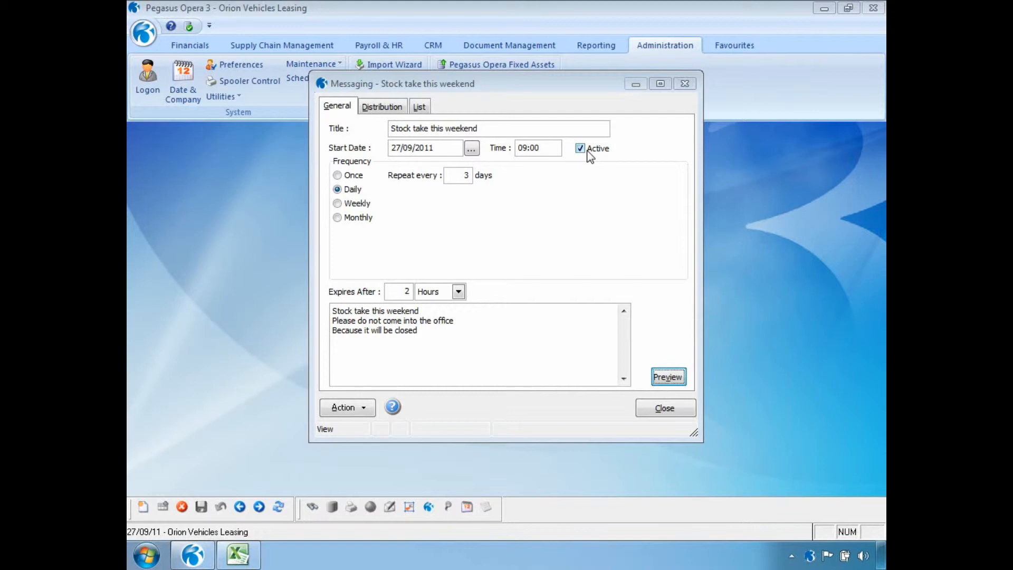
click(580, 149)
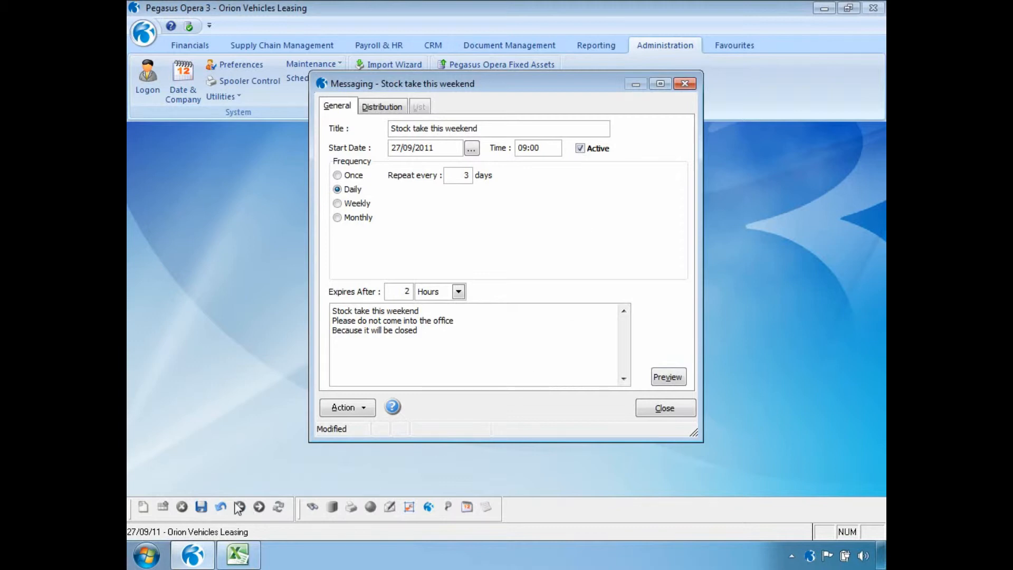
click(202, 506)
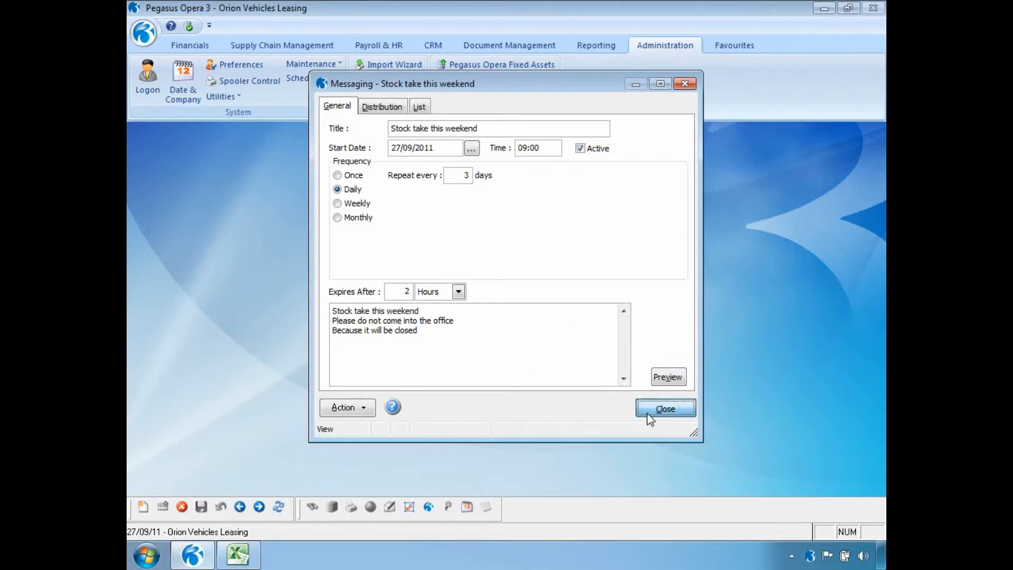
click(648, 414)
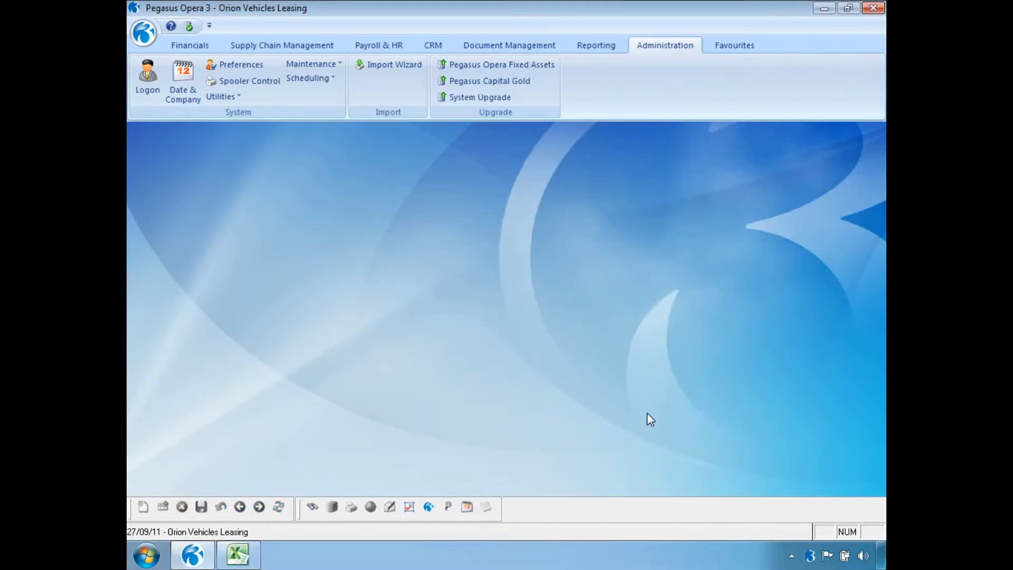
Create a new Scheduling > Shutdown record titled 'Shut Down - Daily Backup'.
click(332, 79)
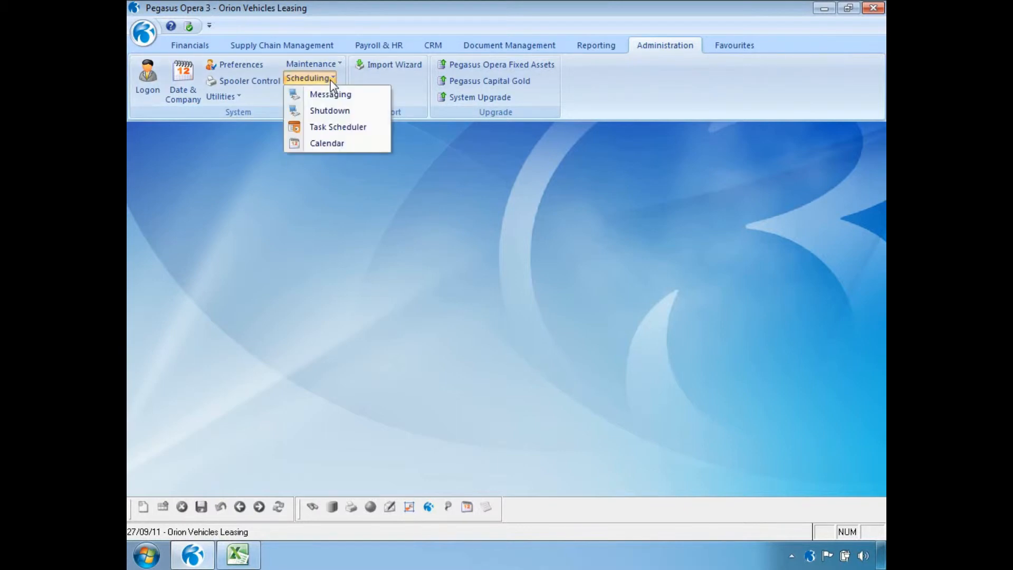
click(330, 111)
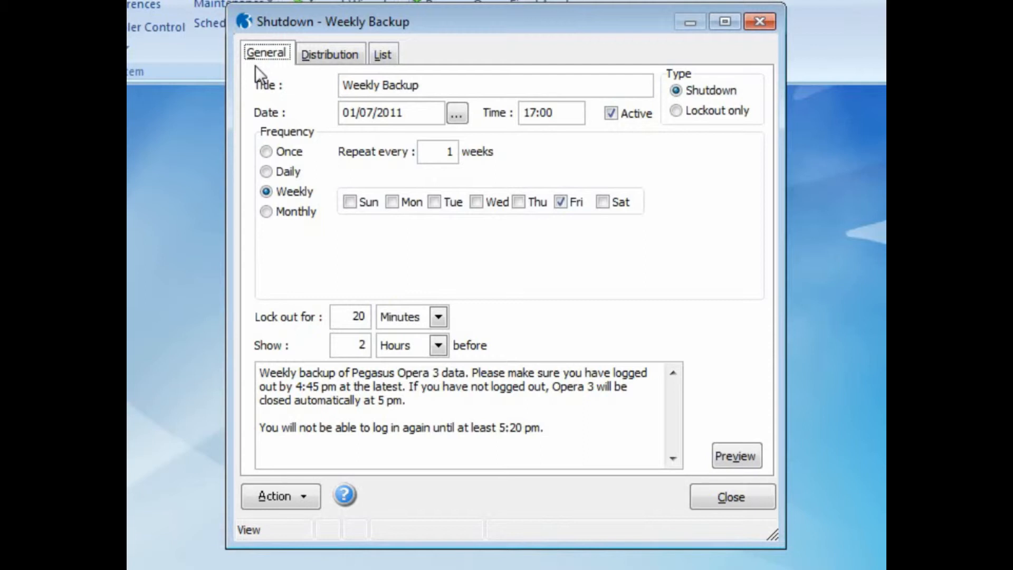
key(ctrl+n)
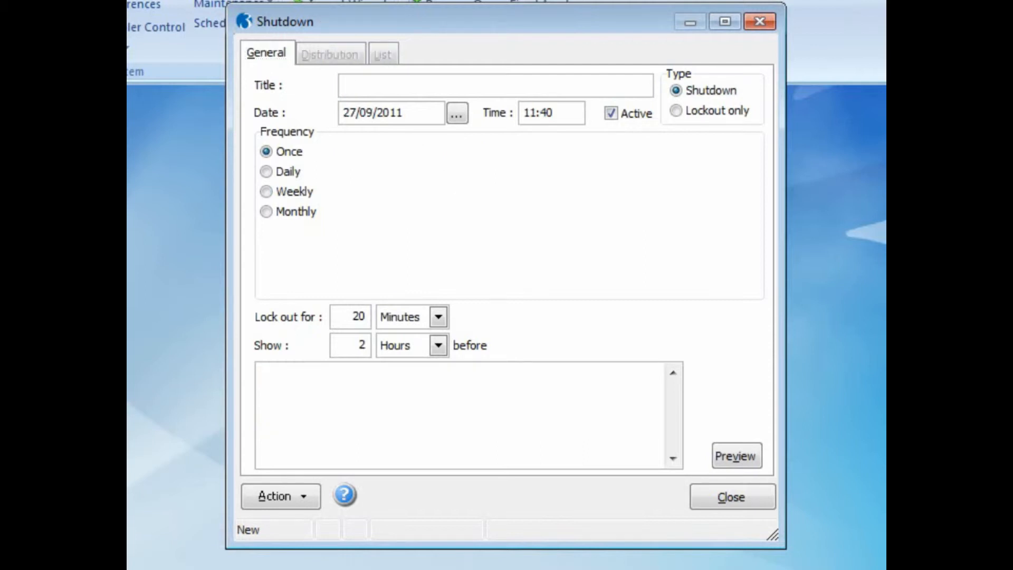
text(Shut Down - Daily Ba)
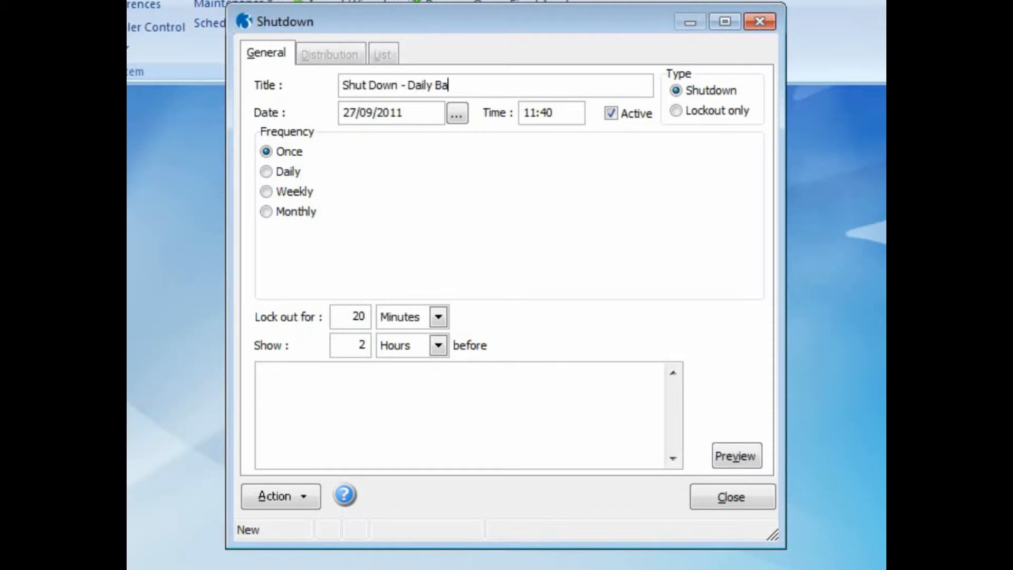
text(ckup)
Set the shutdown time to 13:00 and the lockout to 1 Hours.
drag(555, 113, 510, 112)
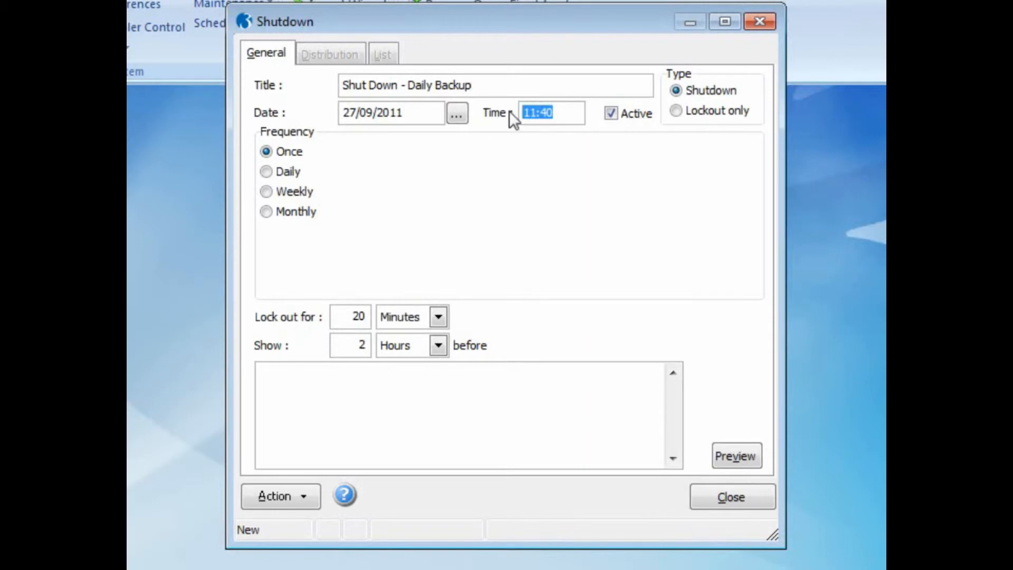
text(13:00)
click(439, 317)
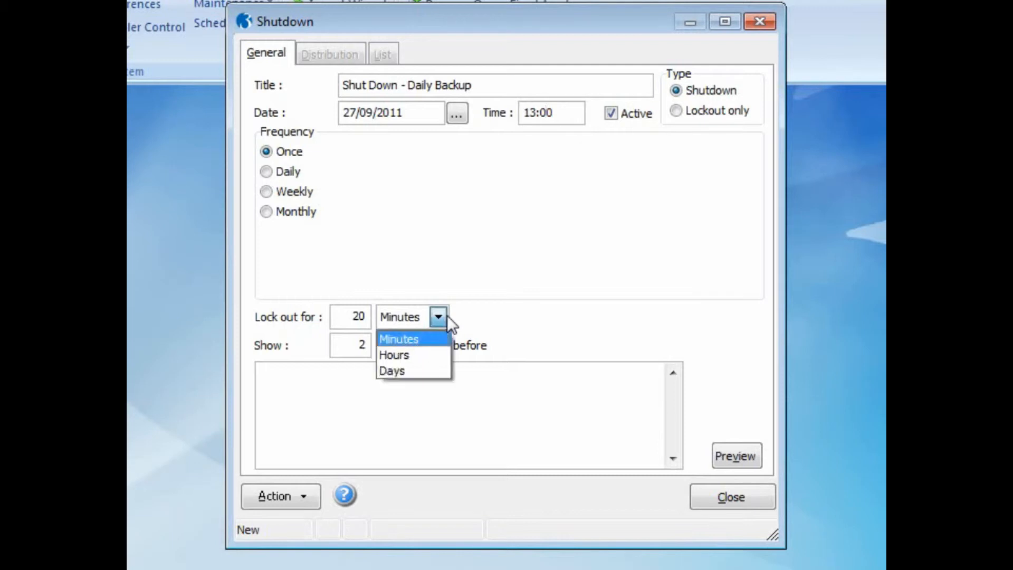
click(437, 353)
drag(346, 314, 372, 315)
text(1)
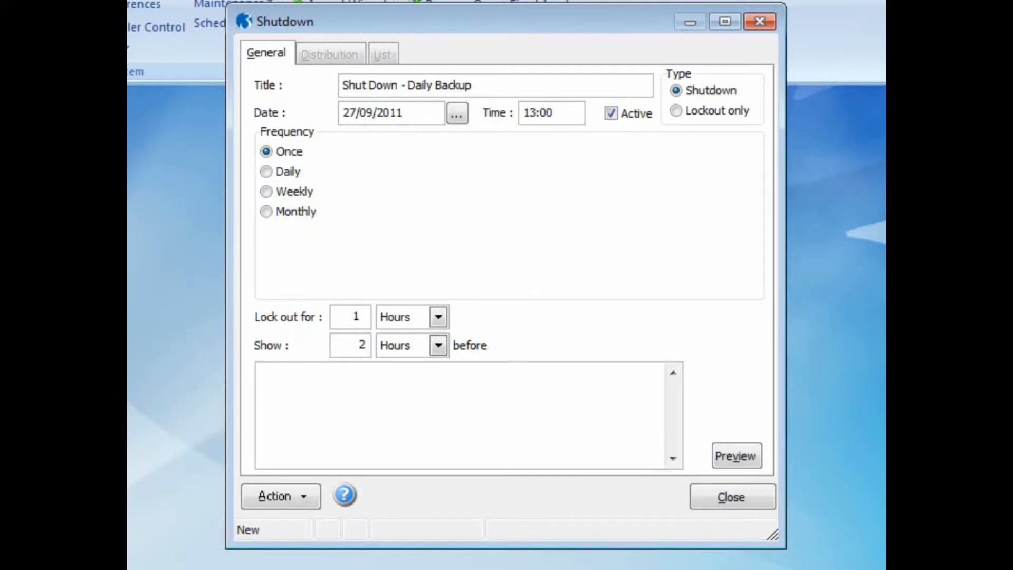
Write the message 'Backup 1:00pm / Please log out before / Otherwise the system will log you out'.
click(346, 369)
text(Backup 1:00pm)
key(Return)
text(Plea)
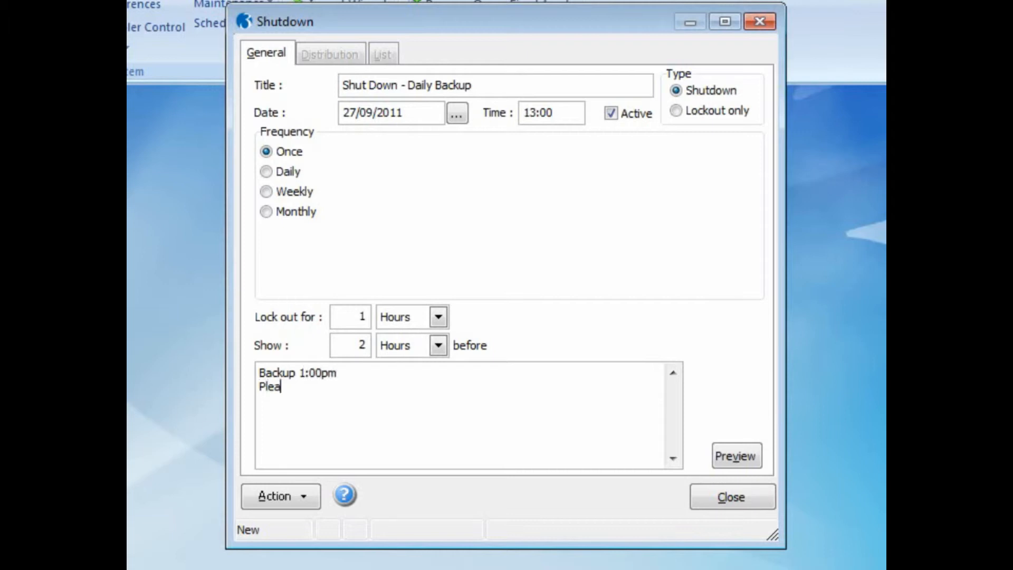
text(se log out before)
key(Return)
text(Otherwise the)
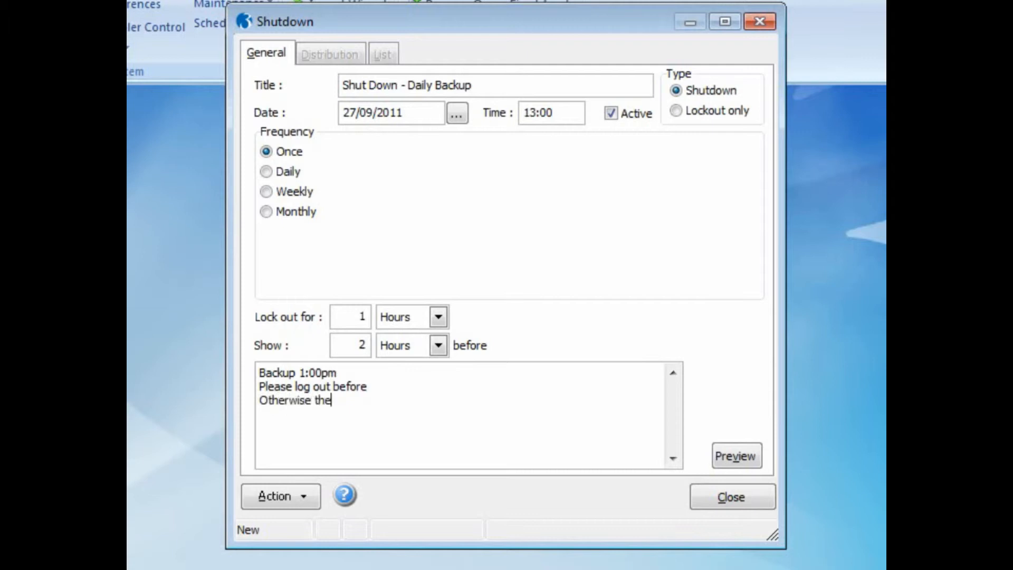
text( system will log you out)
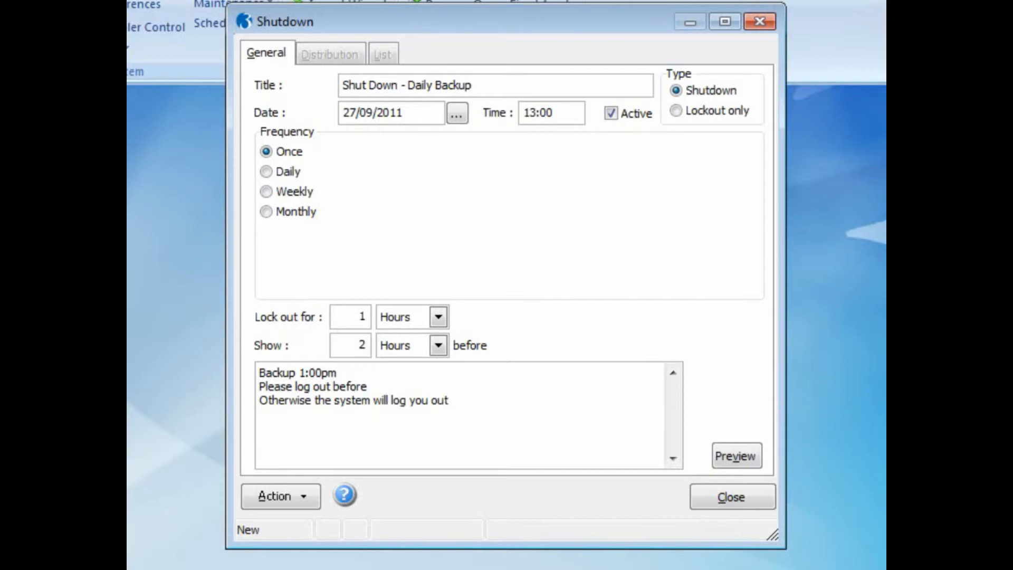
Show the warning 1 Hours before the shutdown.
drag(335, 346, 373, 346)
text(1)
click(438, 346)
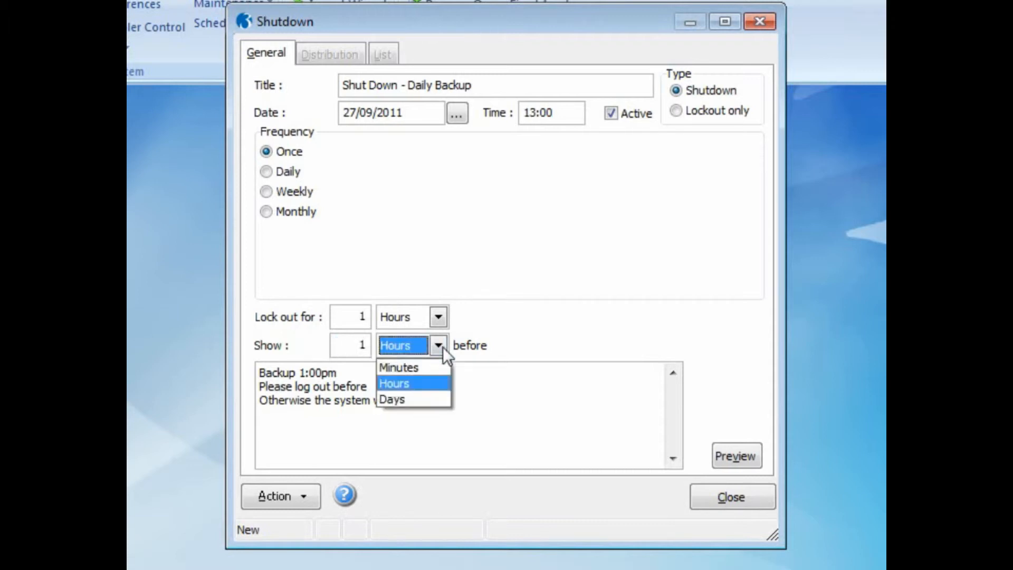
click(439, 382)
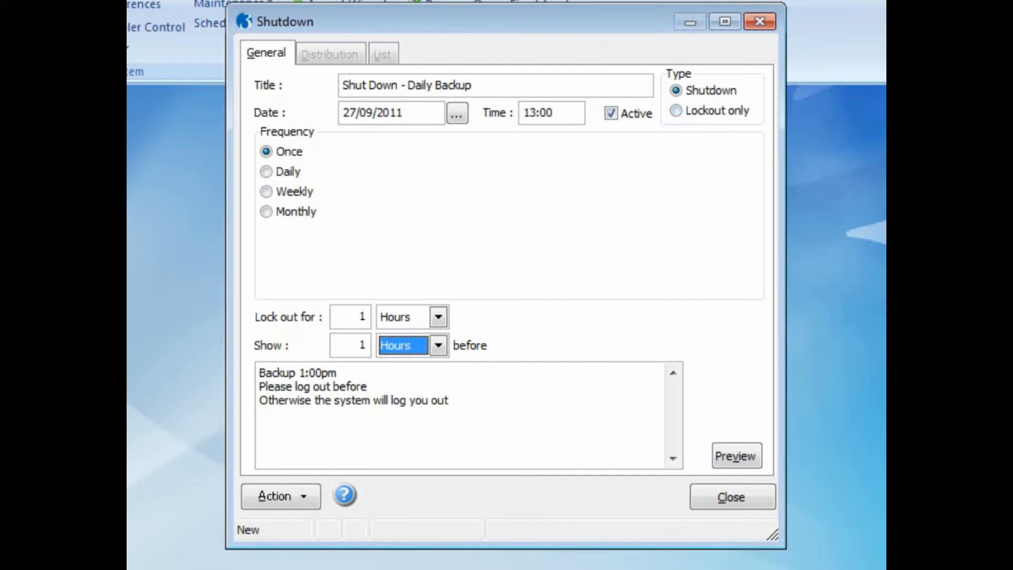
Save the shutdown notice and confirm it goes to all users and user groups.
key(ctrl+s)
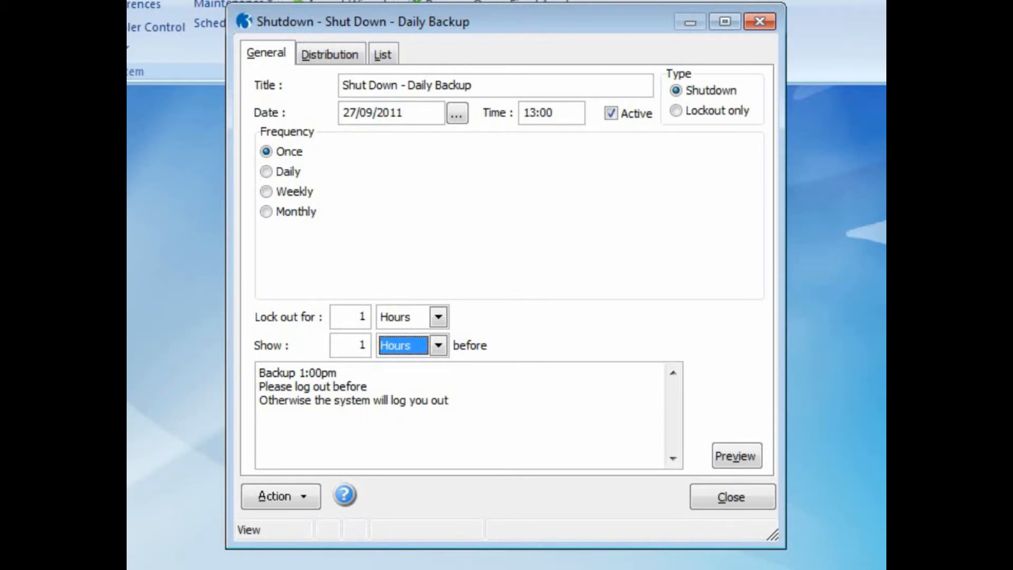
click(340, 56)
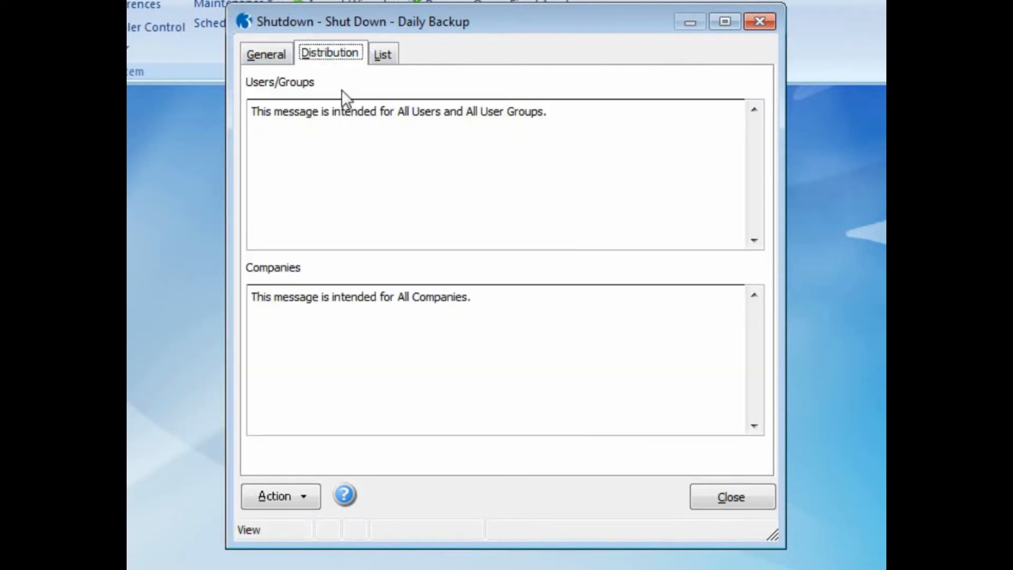
click(305, 503)
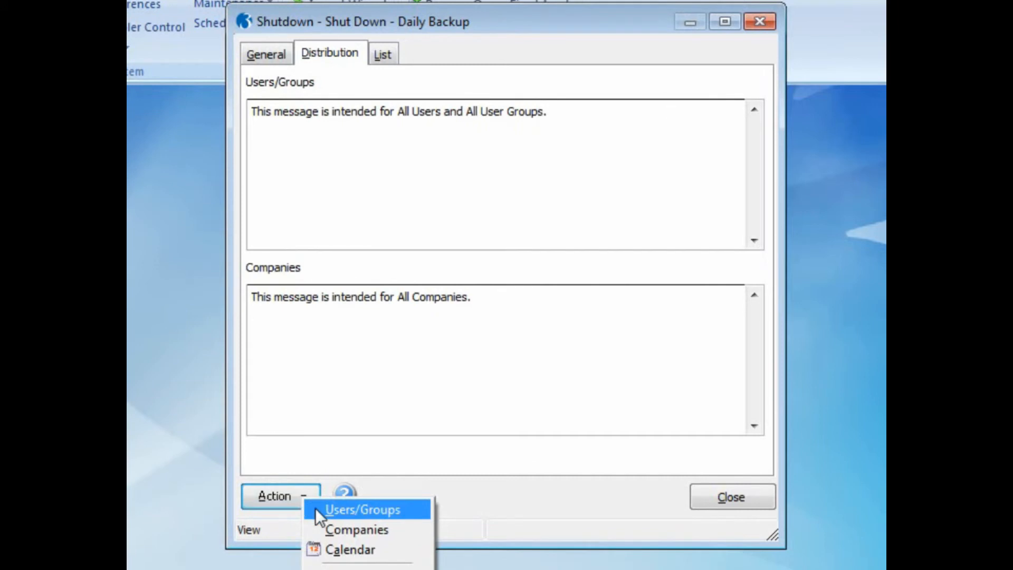
click(316, 508)
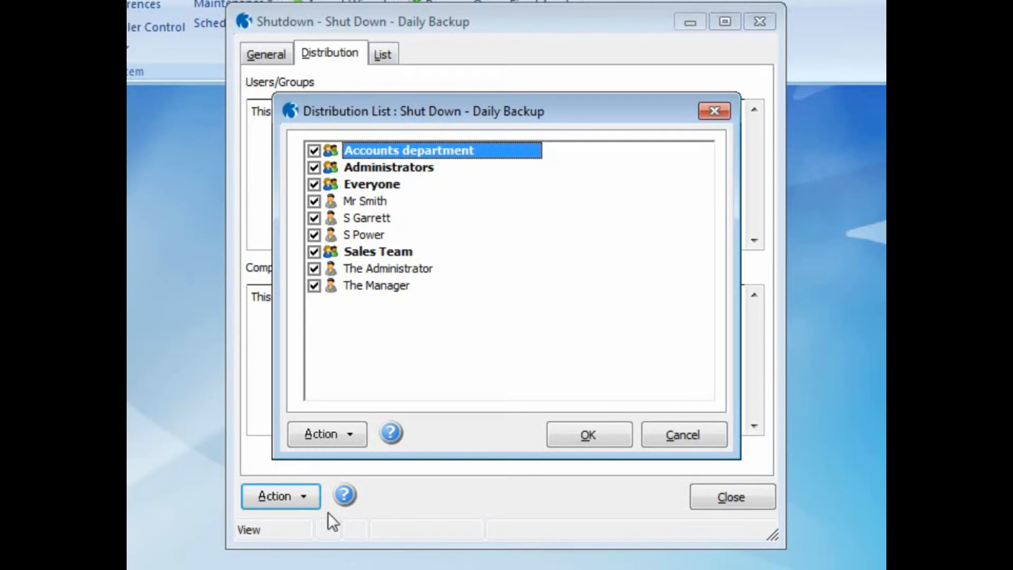
click(575, 436)
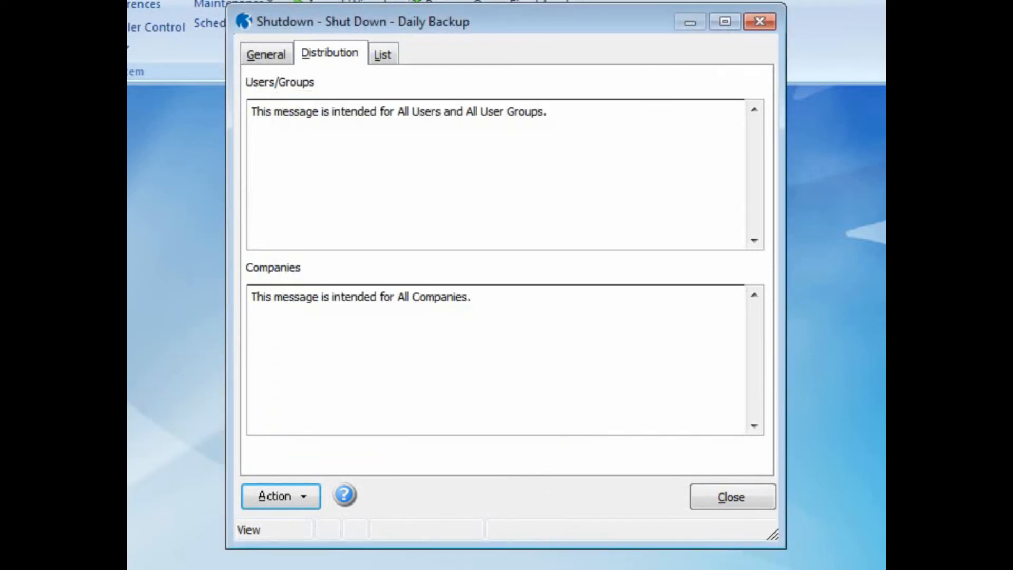
View the notice's date on the calendar, then return to General details.
click(309, 507)
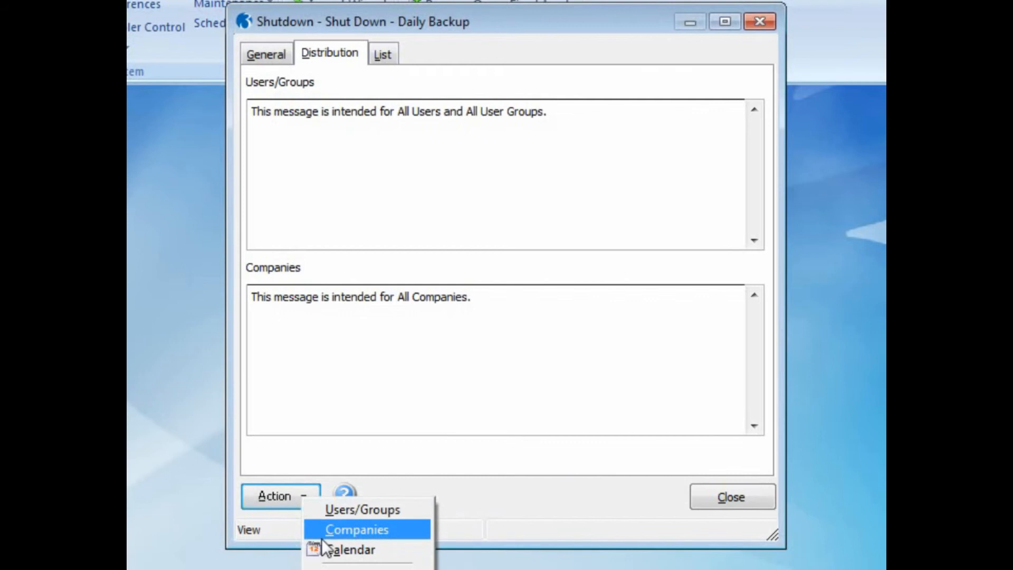
click(323, 552)
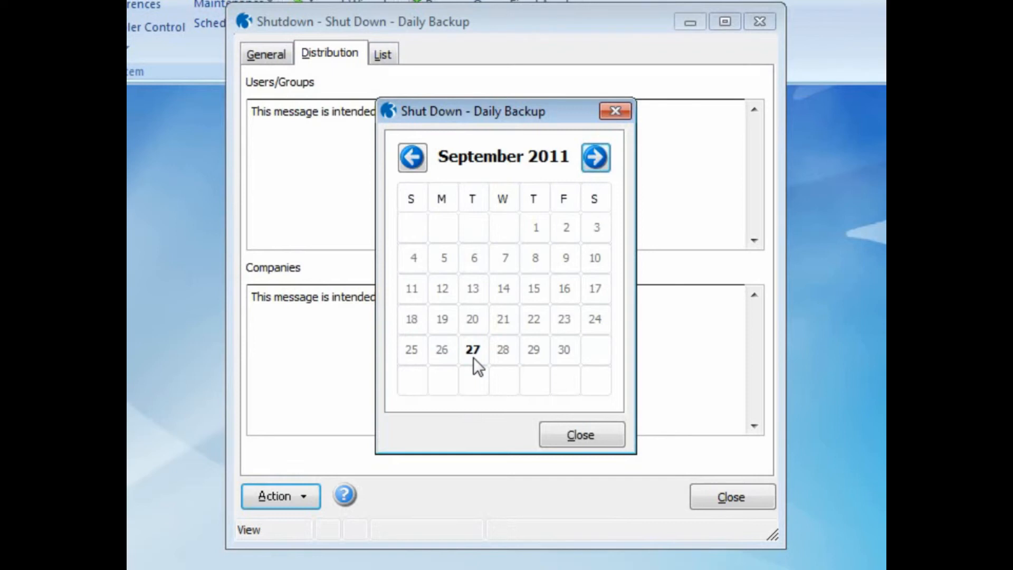
click(551, 428)
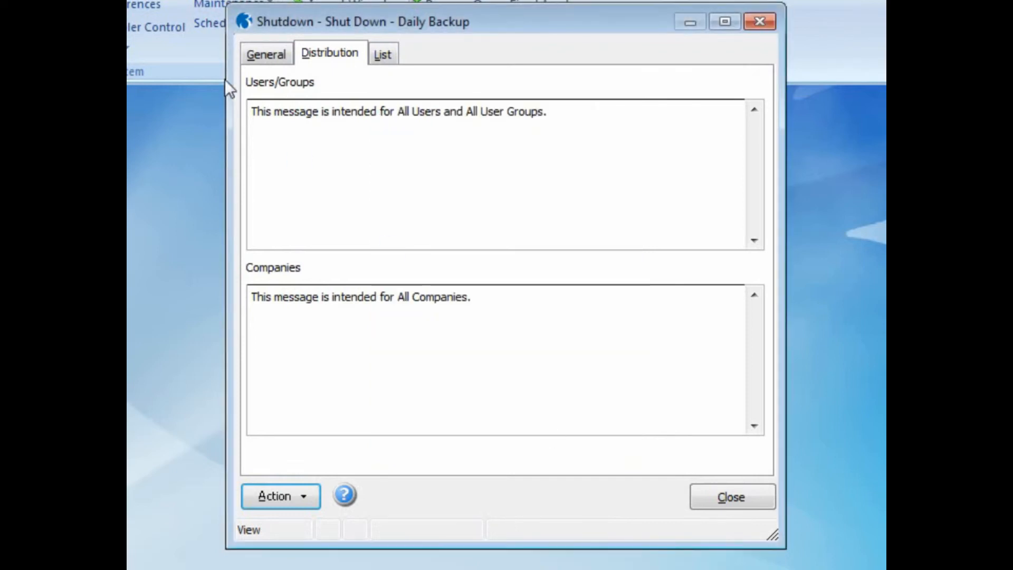
click(248, 53)
Close the Shutdown window and read the full Daily Backup warning, dismissing each popup.
click(724, 504)
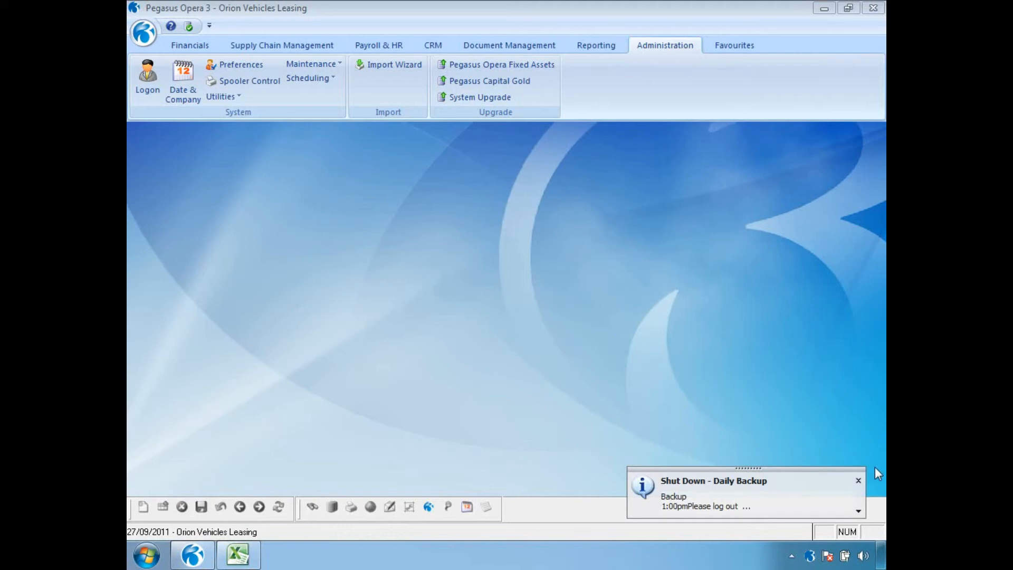
click(858, 511)
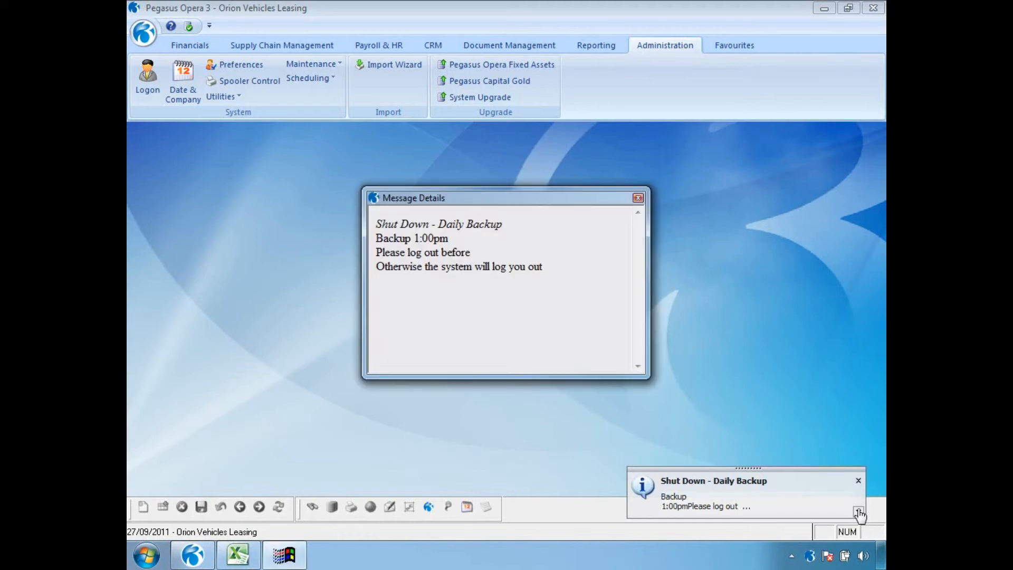
click(638, 198)
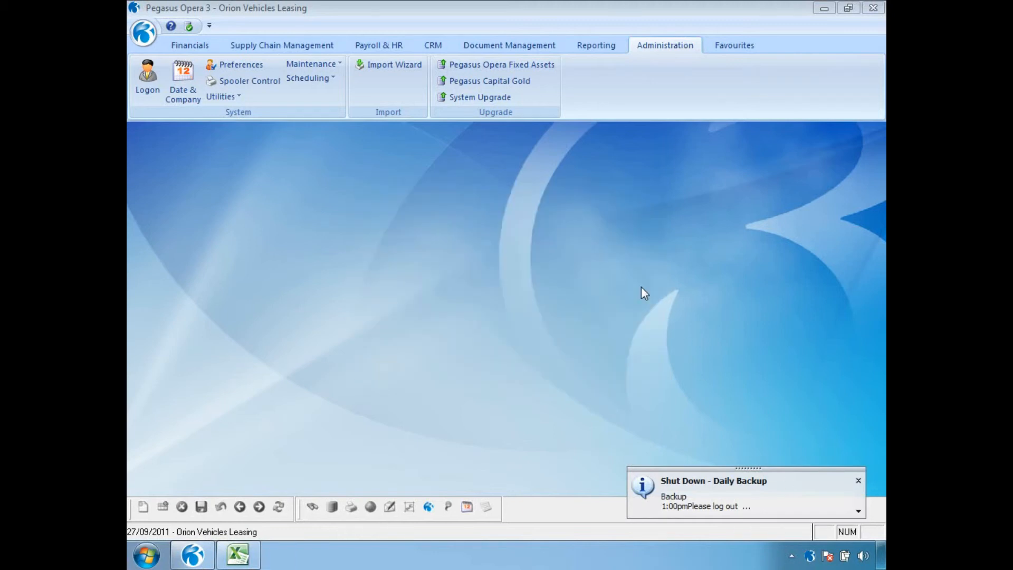
click(859, 480)
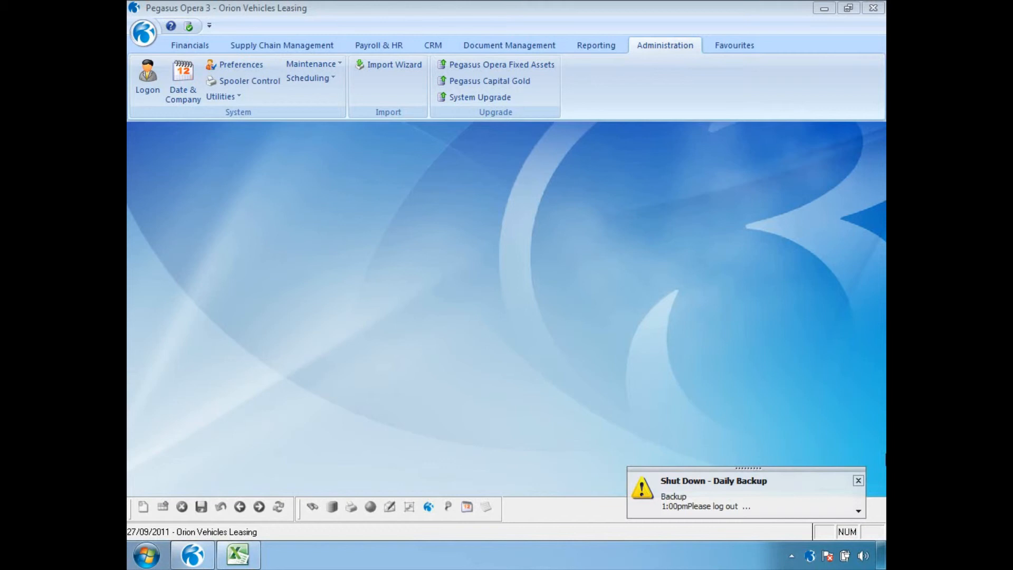
click(858, 511)
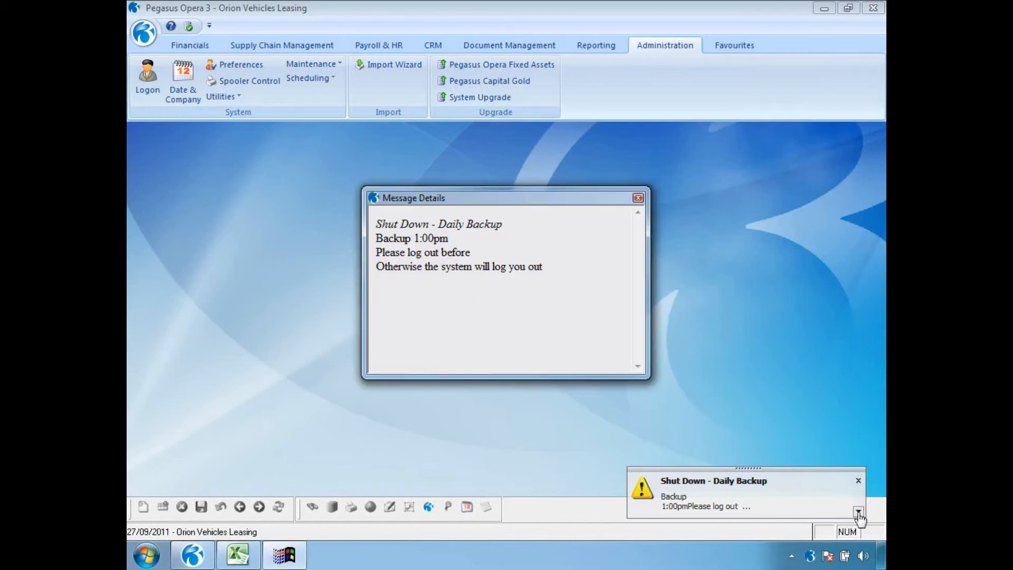
click(639, 199)
click(858, 484)
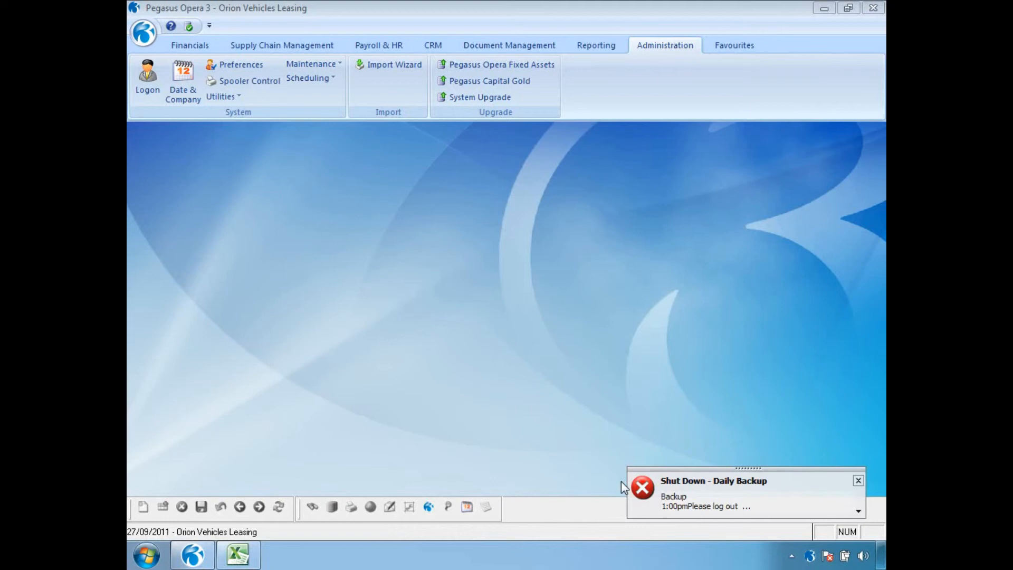
click(858, 481)
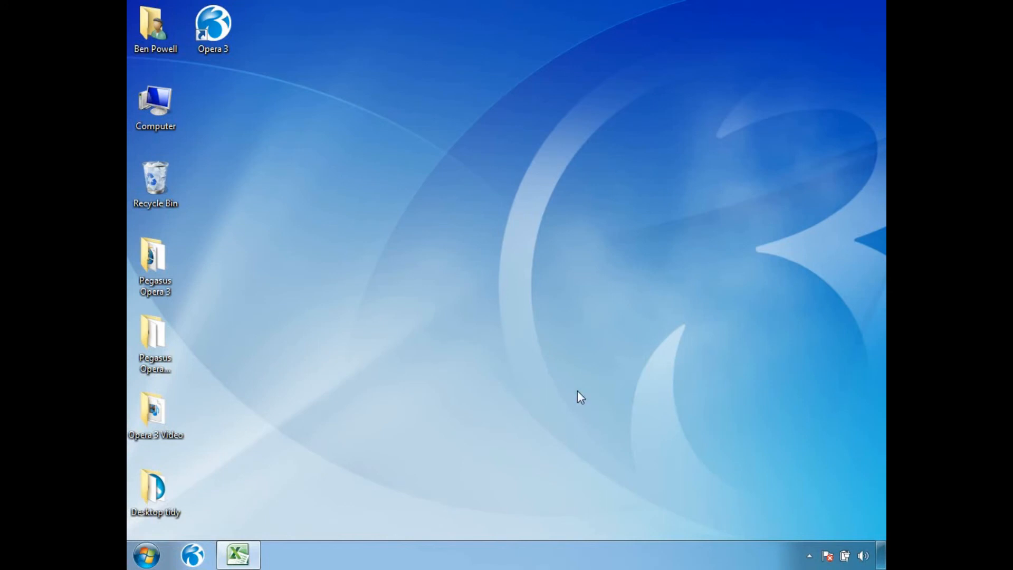
Relaunch Opera 3, try logging on as MANAGER to company Z, and acknowledge the lockout refusal.
click(193, 554)
text(MANAGER)
key(Tab)
key(Return)
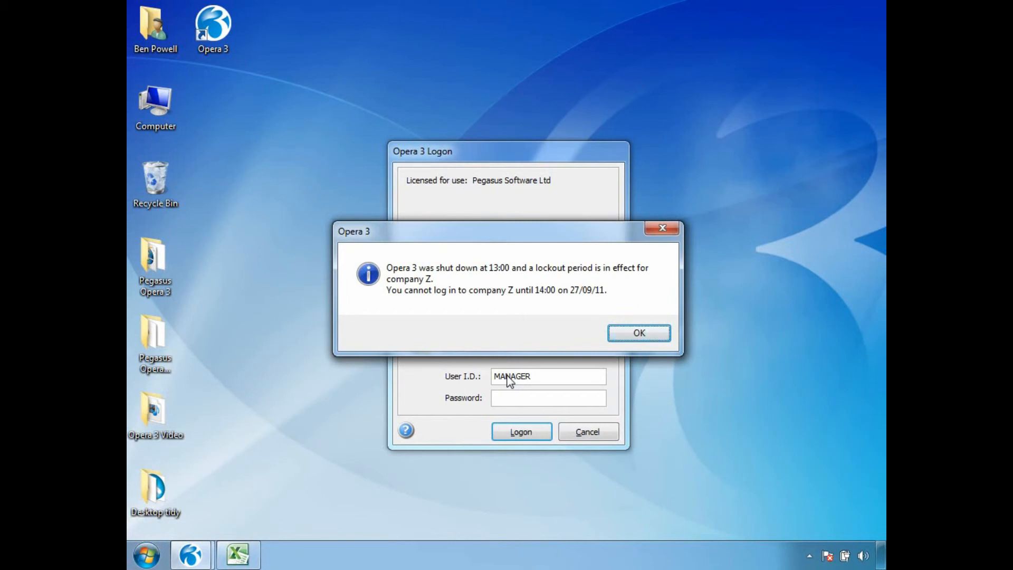
click(638, 333)
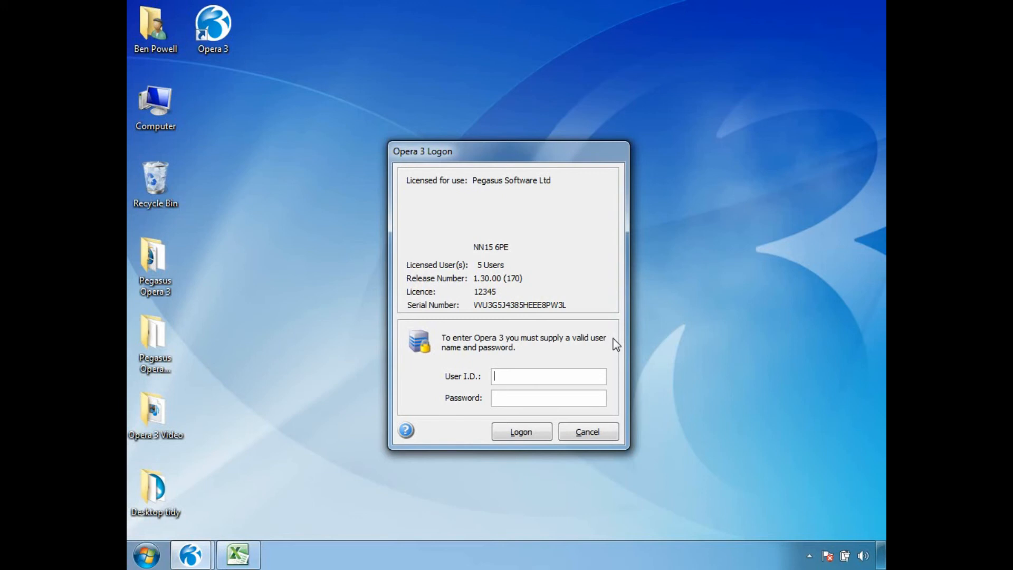
Log on as ADMIN and save the Daily Backup shutdown with Active unticked.
text(ADMIN)
key(Return)
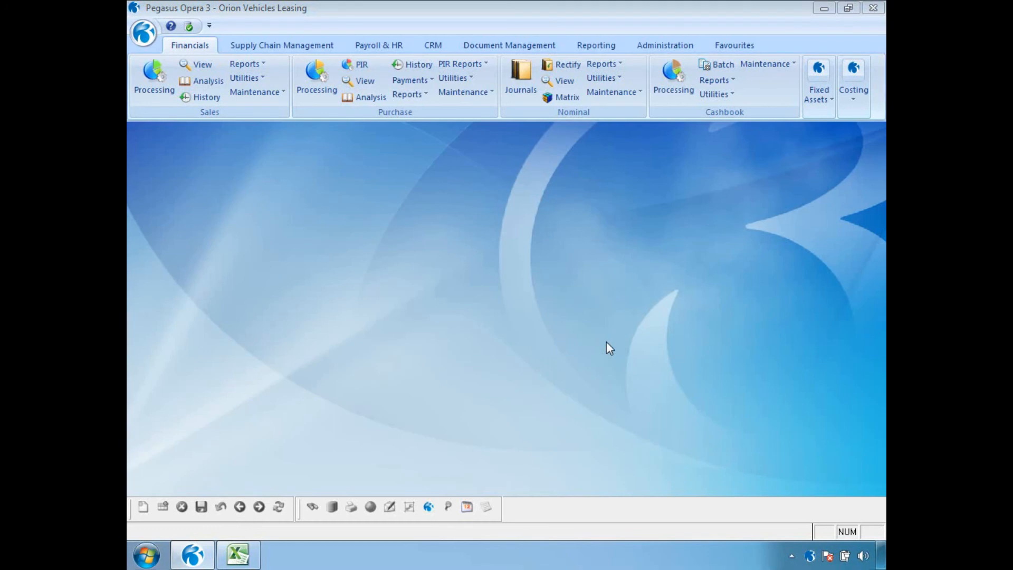
click(665, 45)
click(310, 77)
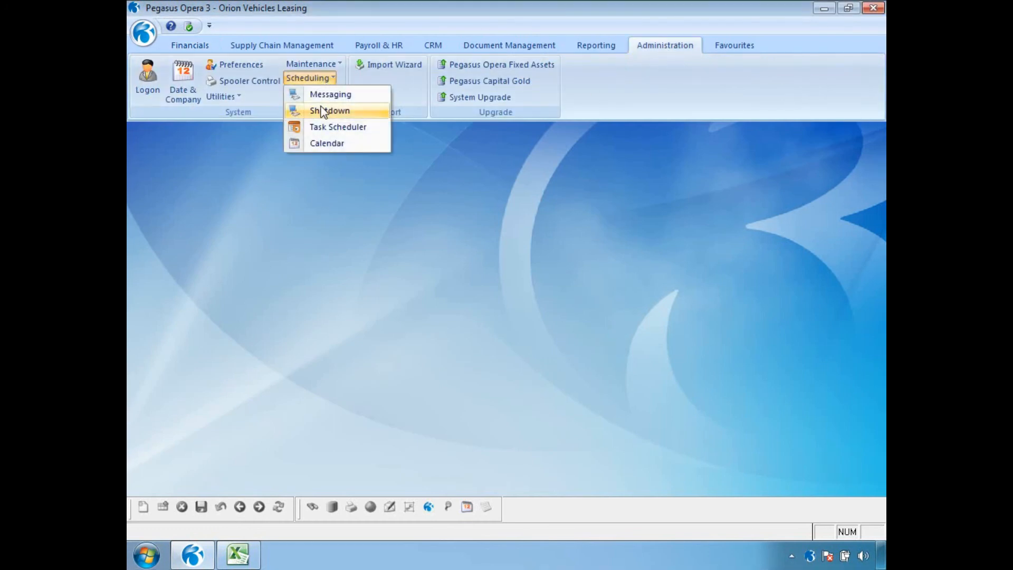
click(325, 106)
click(580, 142)
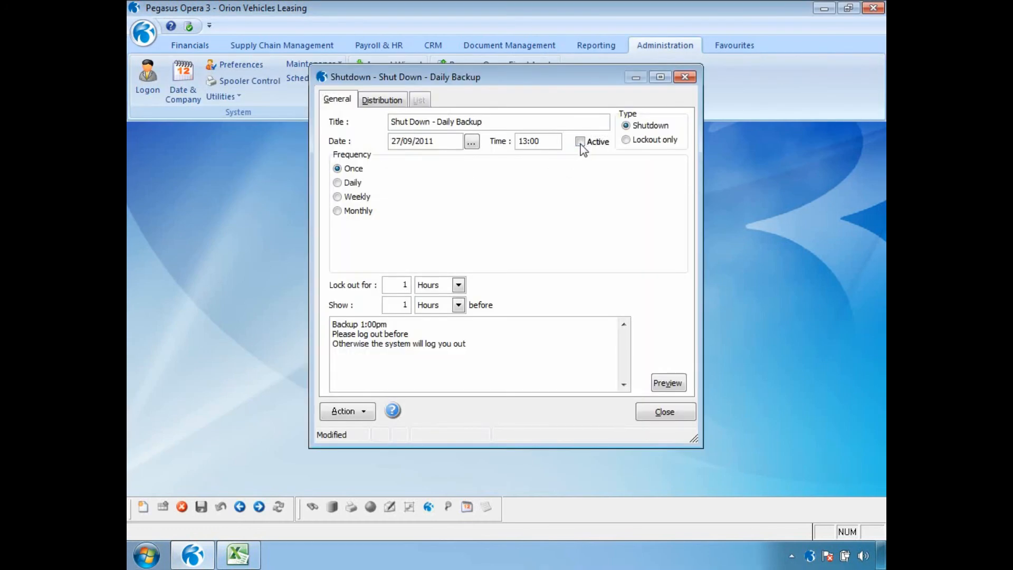
click(201, 506)
click(663, 412)
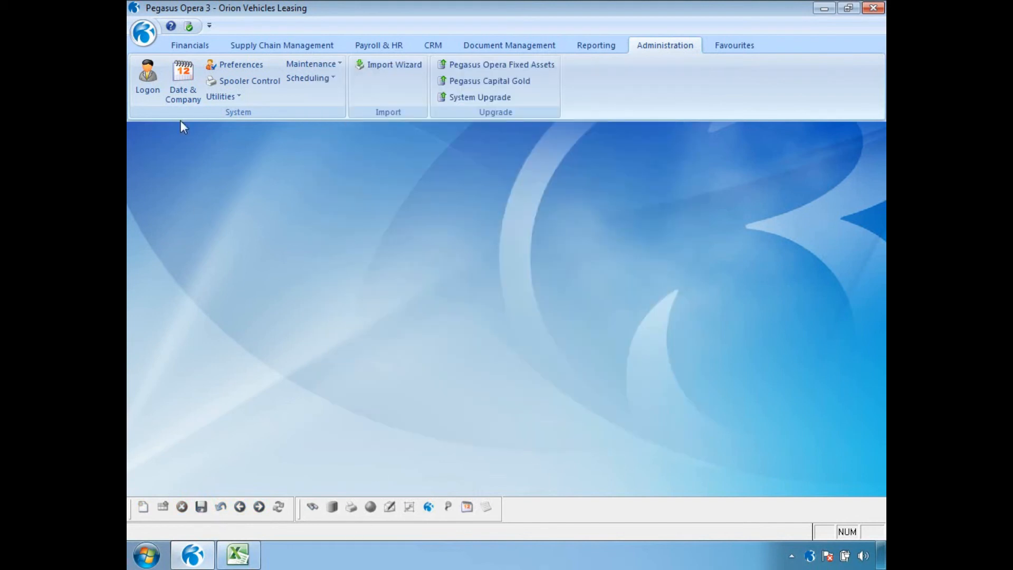
Log on again as the MANAGER user.
click(153, 84)
text(MANAGER)
key(Tab)
key(Return)
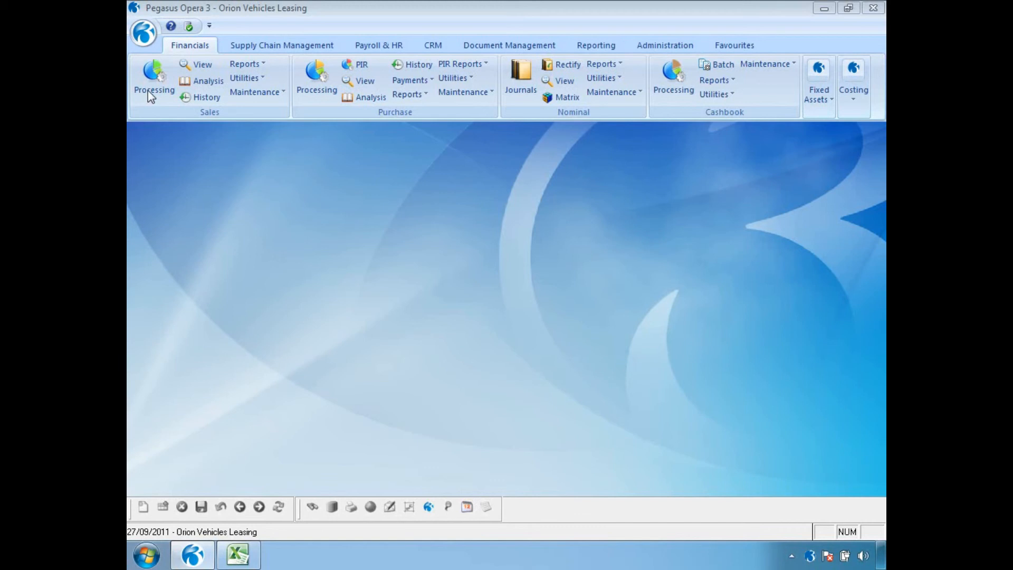
Show the scheduling calendar with inactive messages included and check 16 and 23 September 2011.
click(663, 47)
click(325, 79)
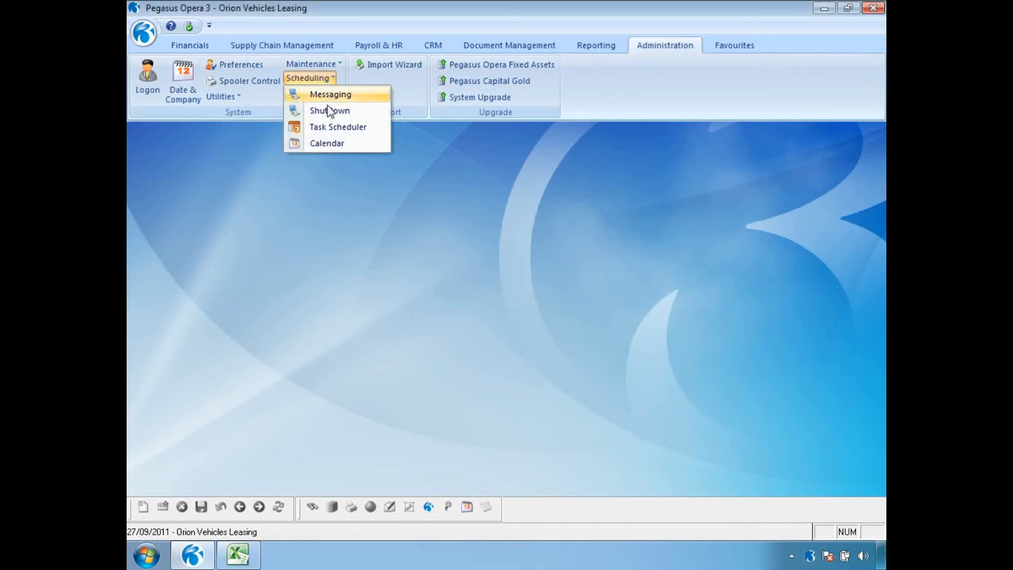
click(329, 143)
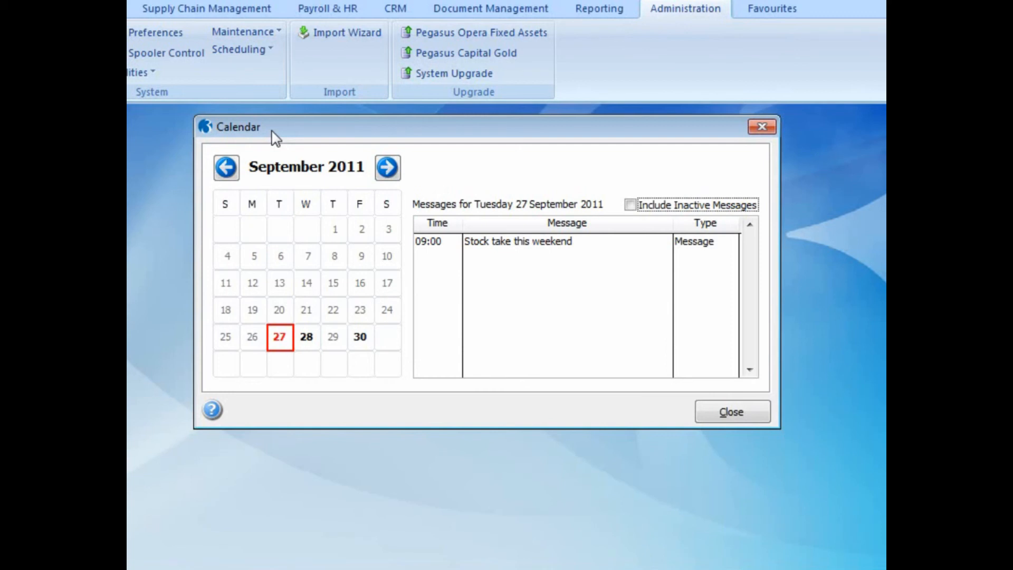
click(630, 205)
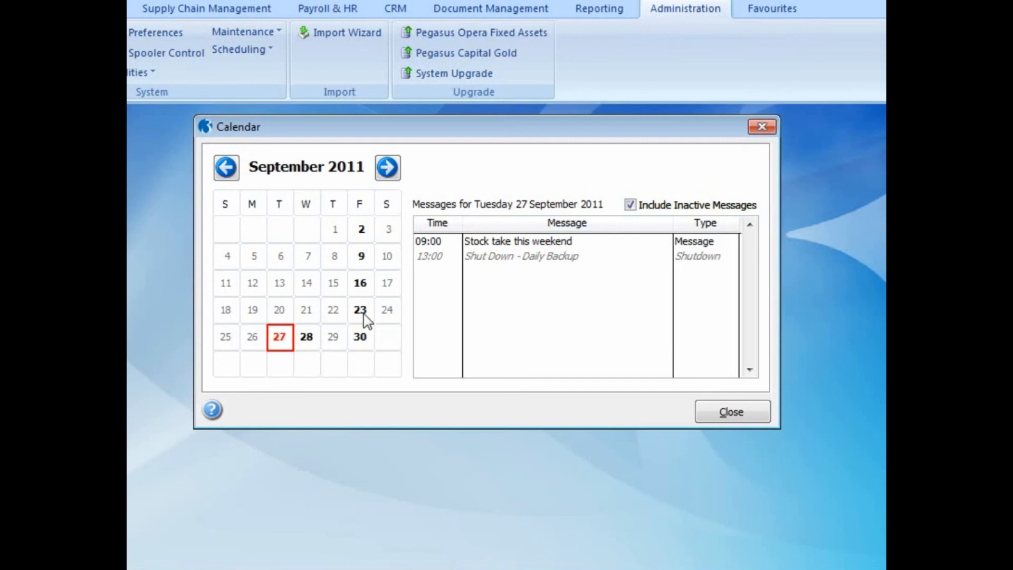
click(363, 288)
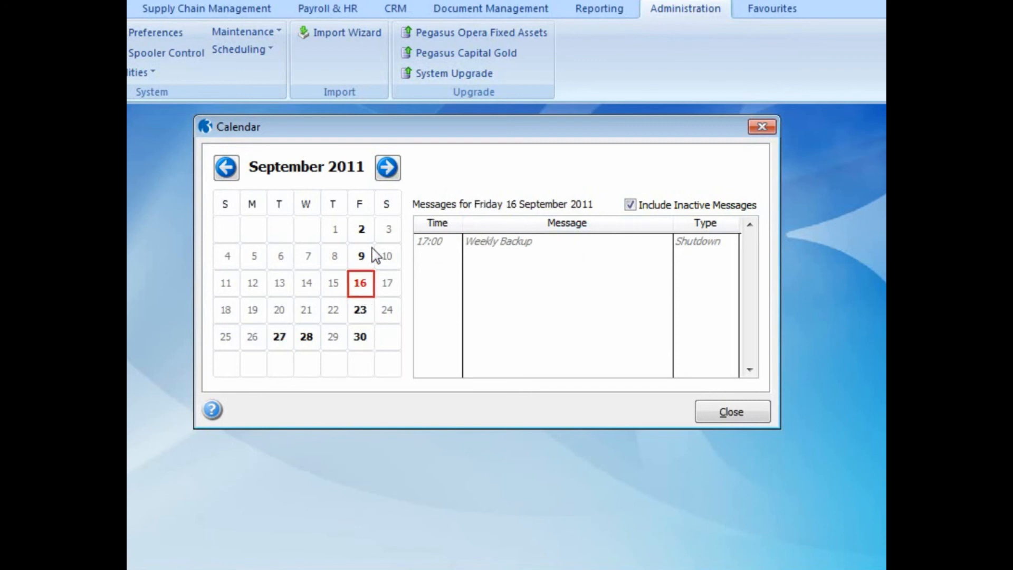
click(364, 307)
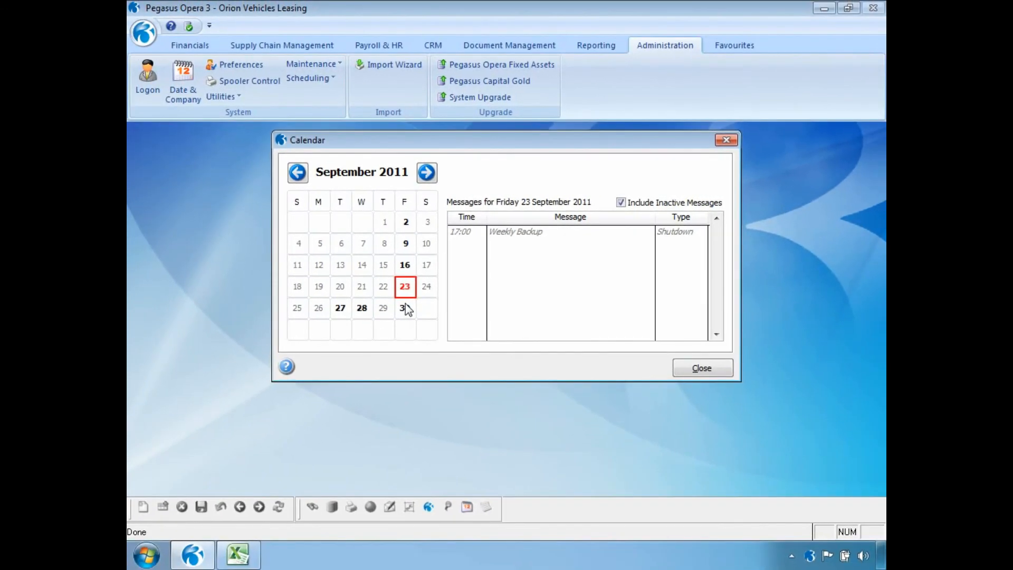
click(701, 368)
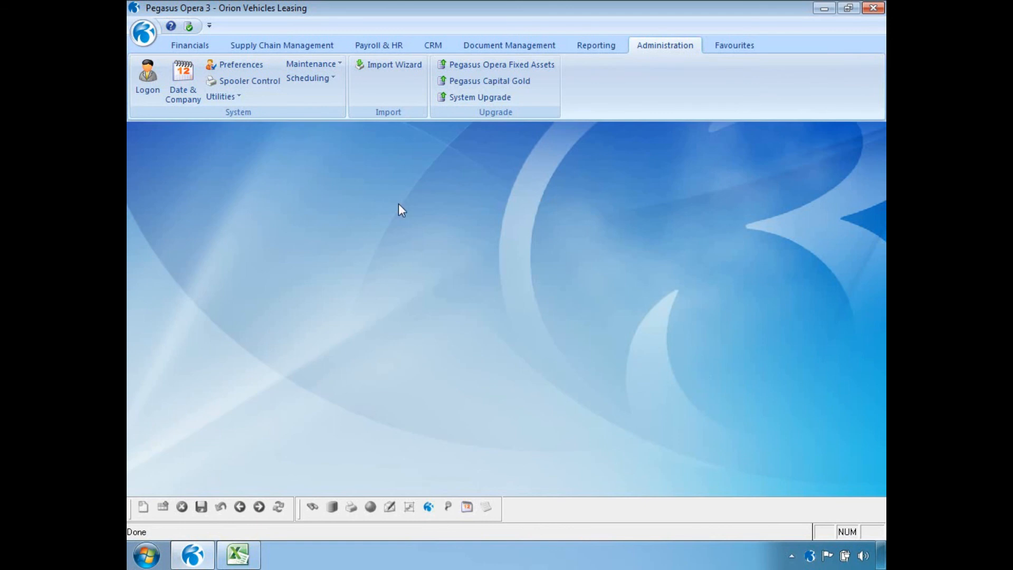
click(298, 80)
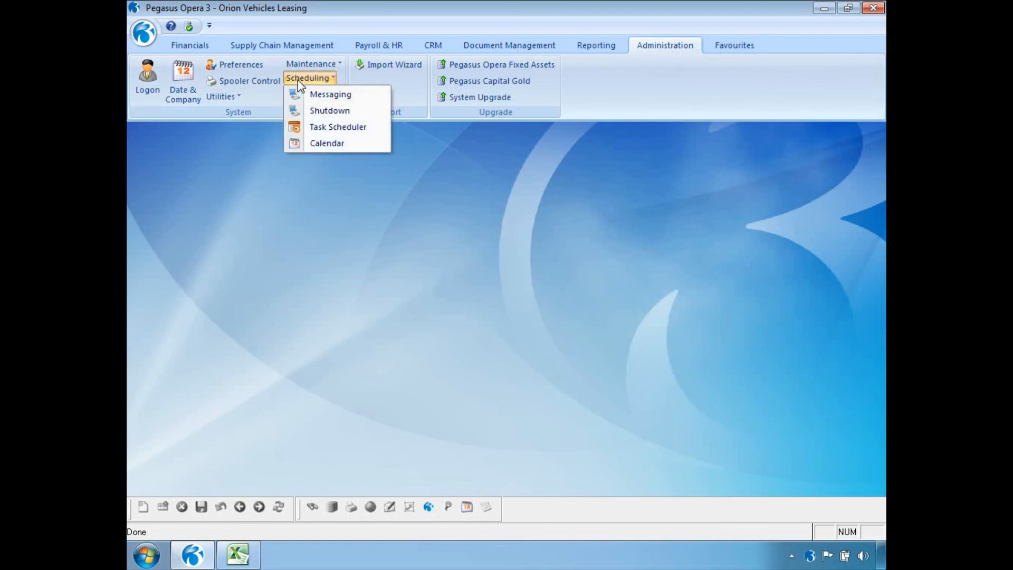